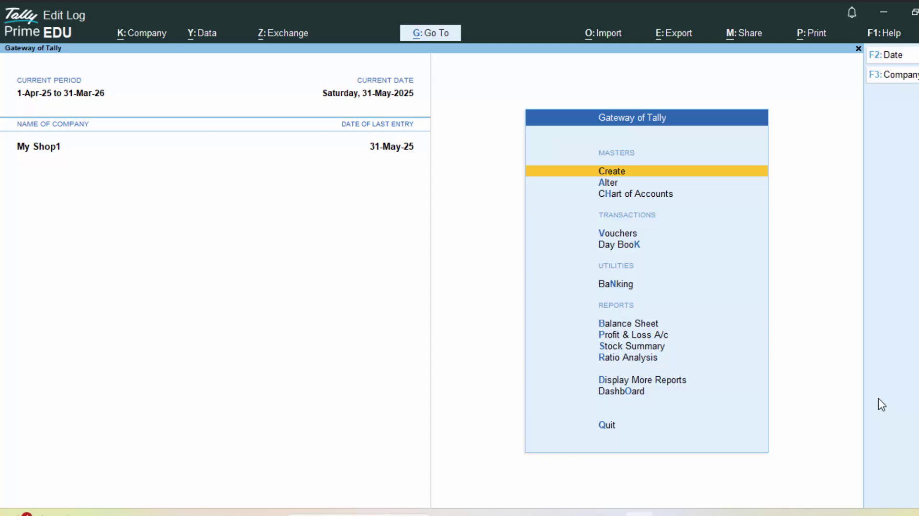
# Start creating a new company and name it Debit Note
pyautogui.press('F3')
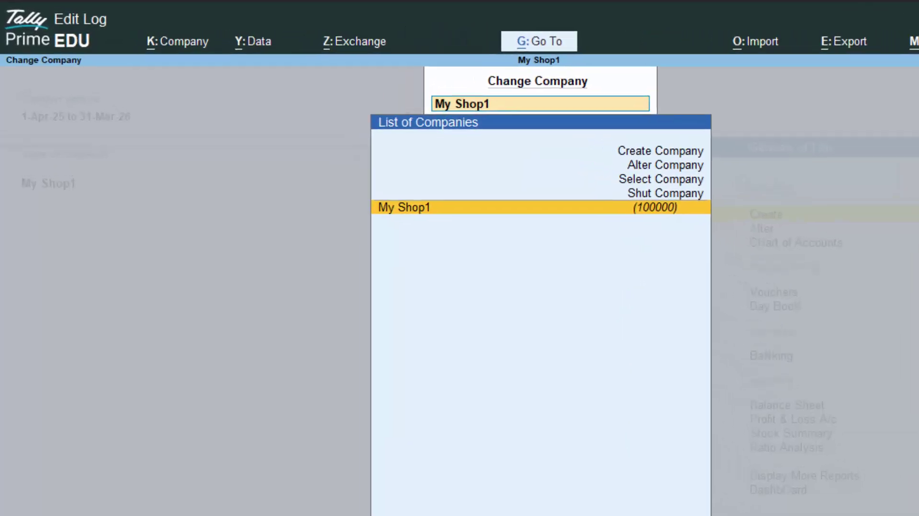
pyautogui.press('Up')
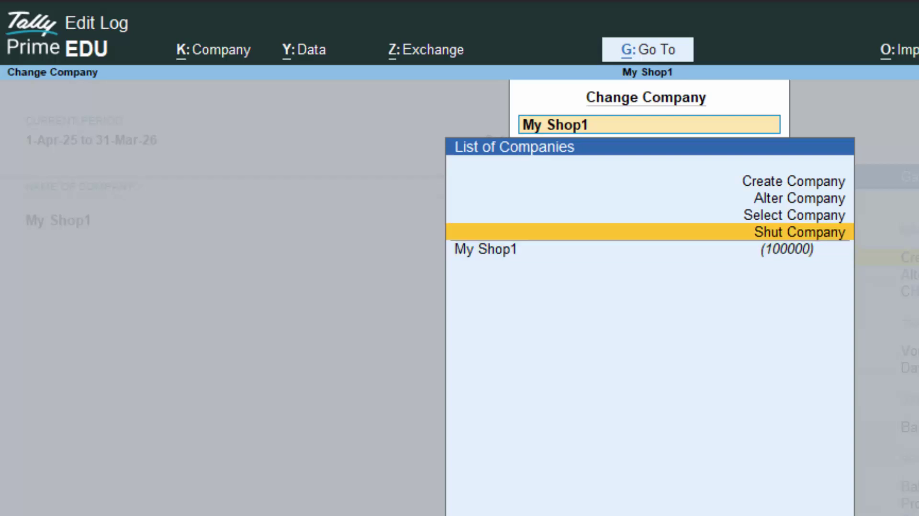
pyautogui.press('Up')
pyautogui.press('Up')
pyautogui.press('Up')
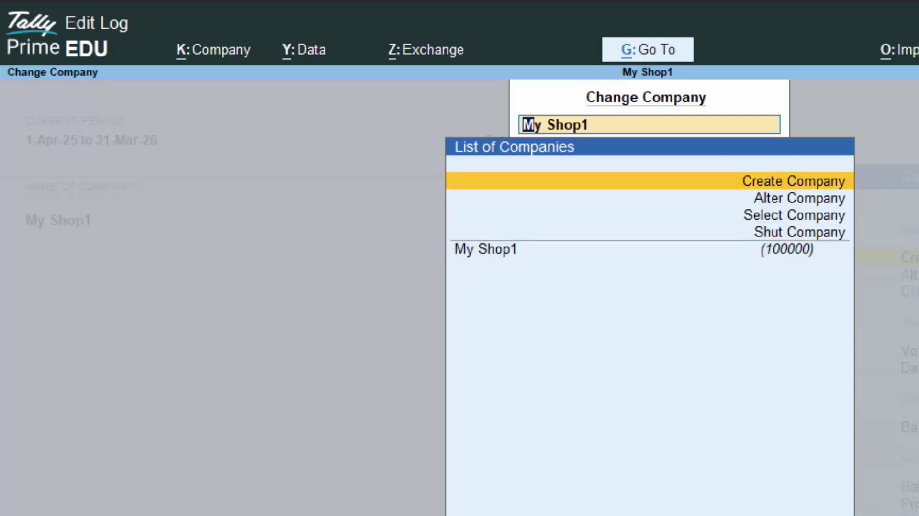
pyautogui.press('Return')
pyautogui.write('Debit')
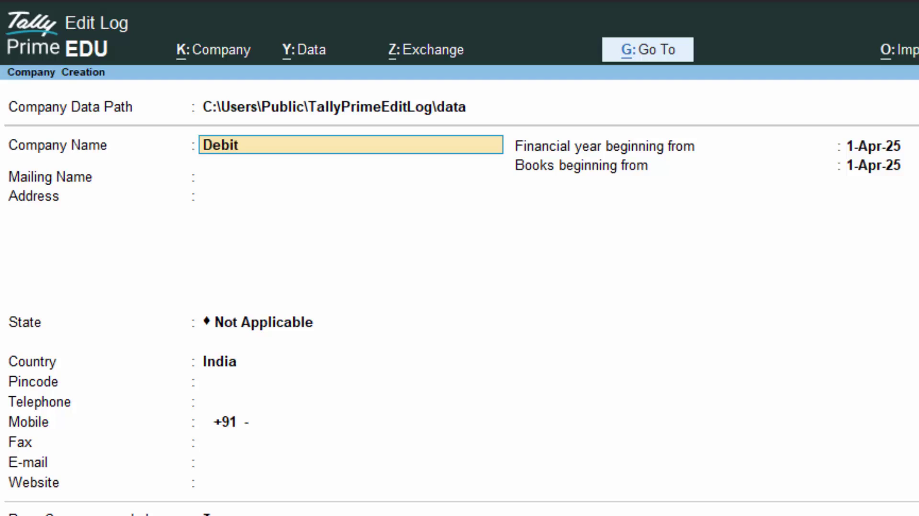
pyautogui.write(' Note')
pyautogui.press('Return')
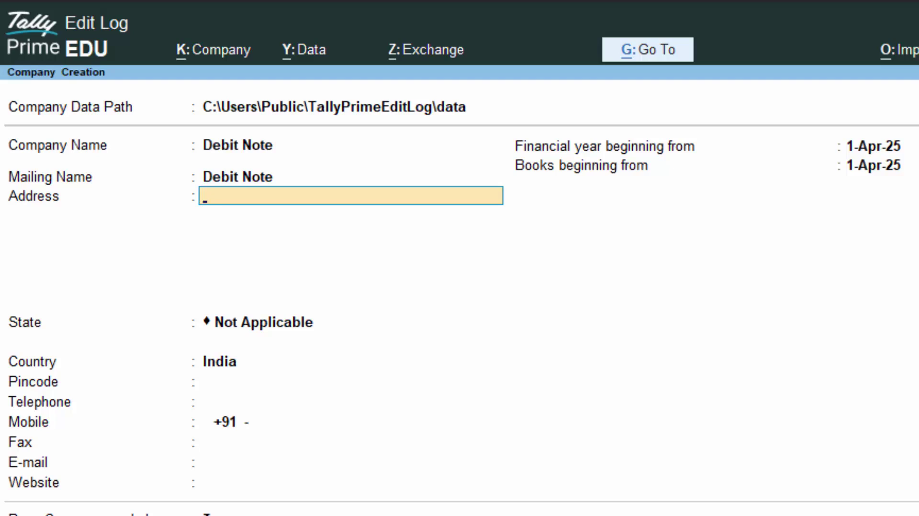
# Enter the company's address and pincode, with Uttar Pradesh as the state
pyautogui.write('New Colony Deori')
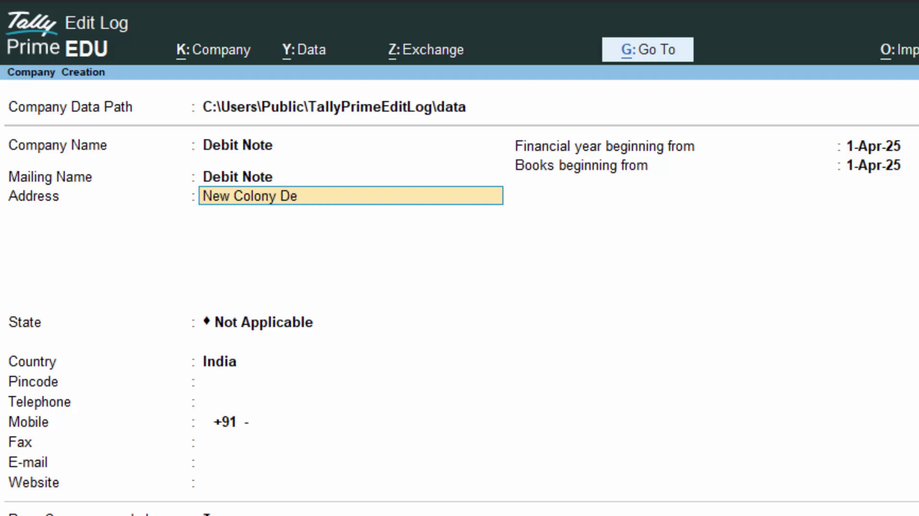
pyautogui.write('a')
pyautogui.press('Return')
pyautogui.press('Return')
pyautogui.write('U')
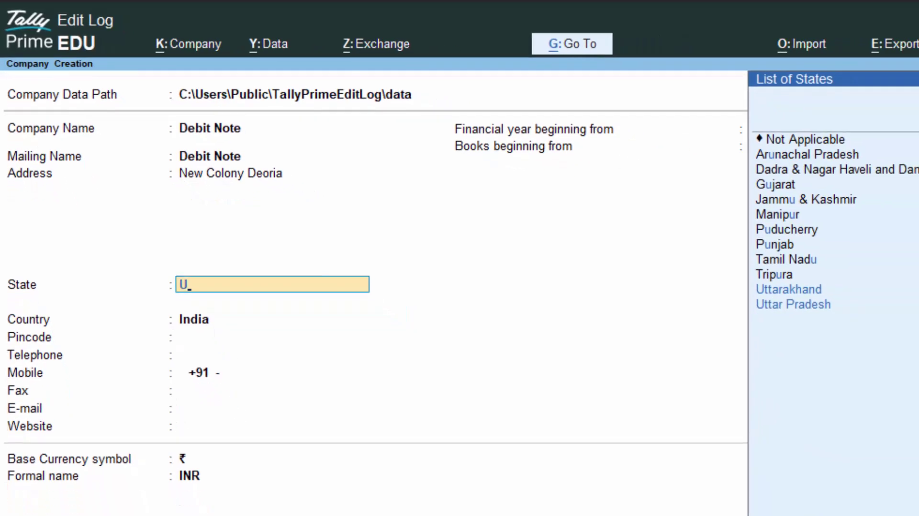
pyautogui.press('Down')
pyautogui.press('Down')
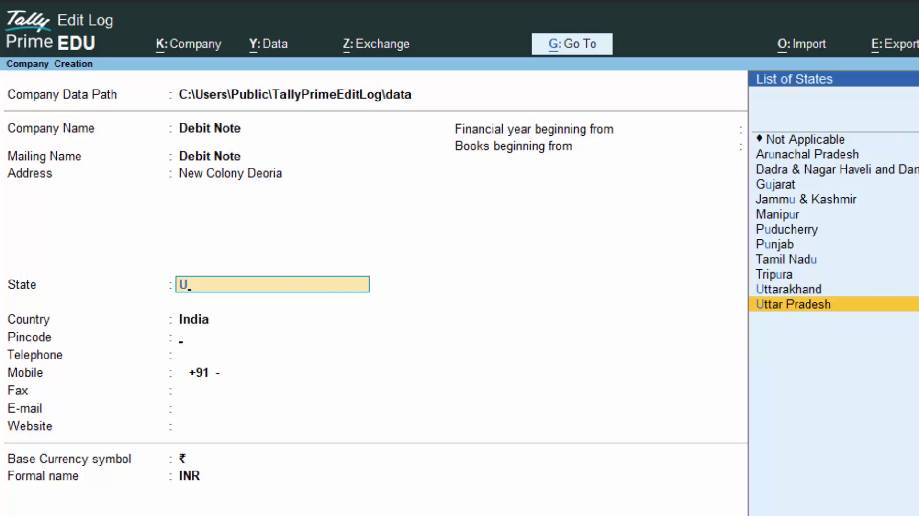
pyautogui.press('Return')
pyautogui.write('27400')
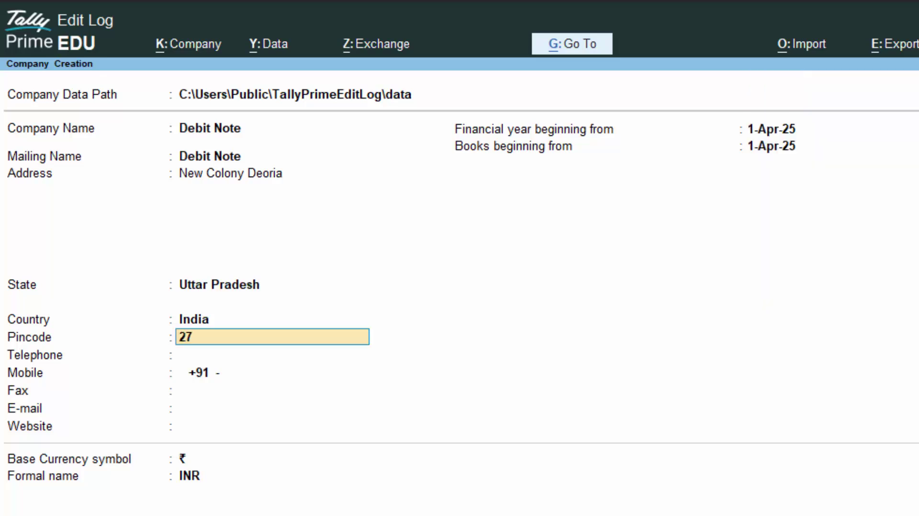
pyautogui.write('1')
# Leave the remaining company details at their defaults, create the company, and accept its default feature settings
pyautogui.press('Return')
pyautogui.press('Return')
pyautogui.press('Return')
pyautogui.press('Return')
pyautogui.press('Return')
pyautogui.press('Return')
pyautogui.press('Return')
pyautogui.press('Return')
pyautogui.press('Return')
pyautogui.press('Return')
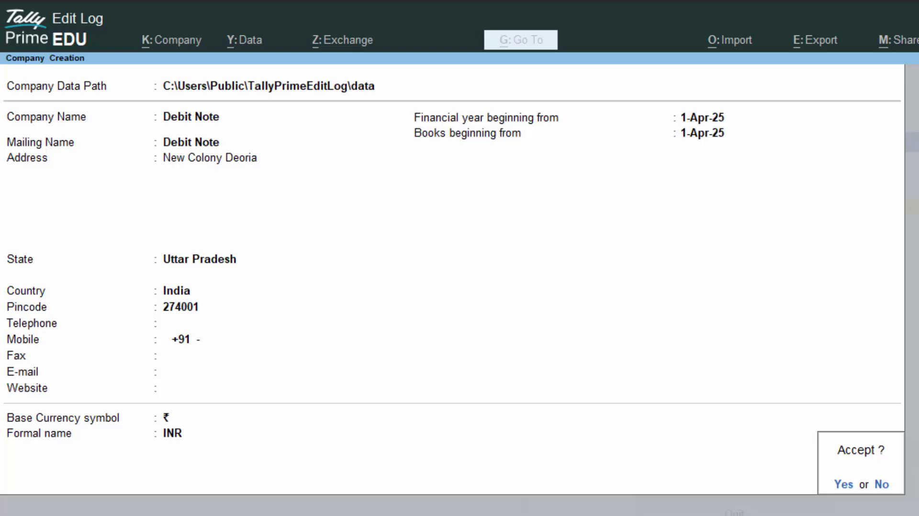
pyautogui.press('Return')
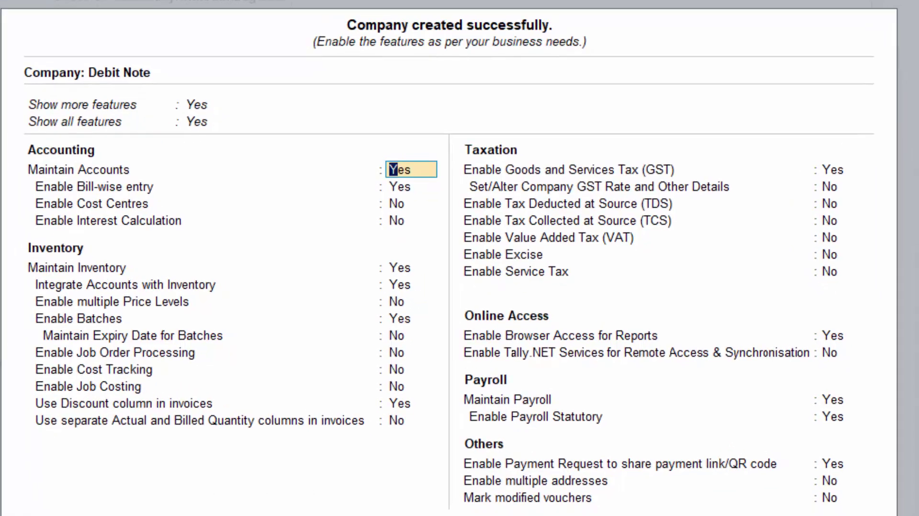
pyautogui.hotkey('ctrl', 'a')
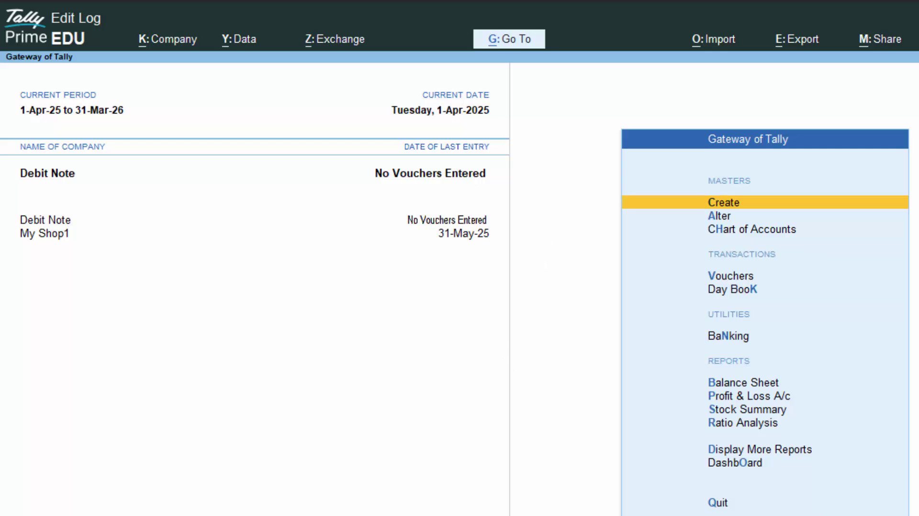
# Start a purchase voucher with supplier invoice number 675, dated 1-Apr-25
pyautogui.press('v')
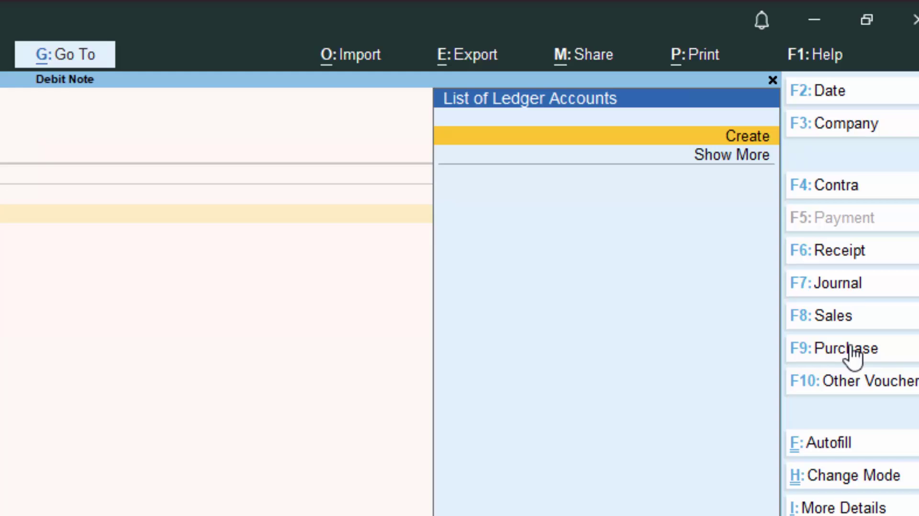
pyautogui.click(849, 349)
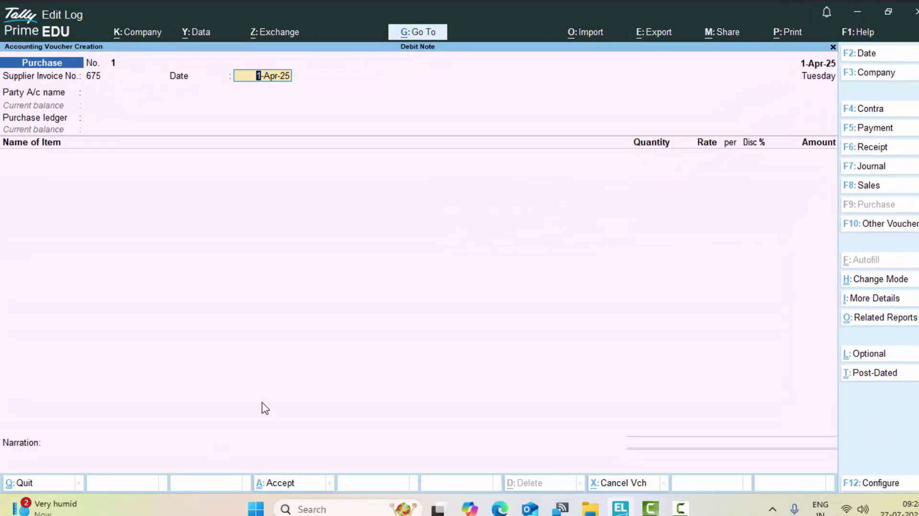
pyautogui.press('Return')
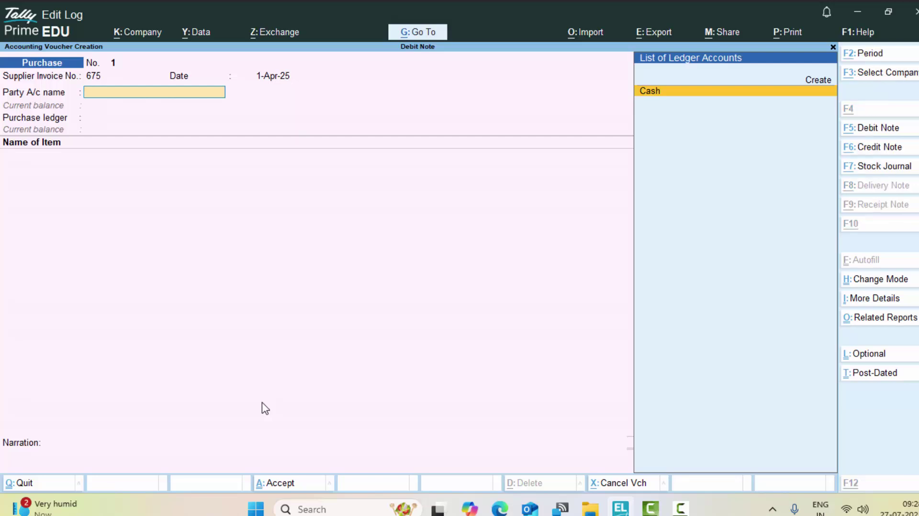
# Start a new ledger for the voucher's party account and name it Whole Saler 1, without an alias
pyautogui.hotkey('alt', 'c')
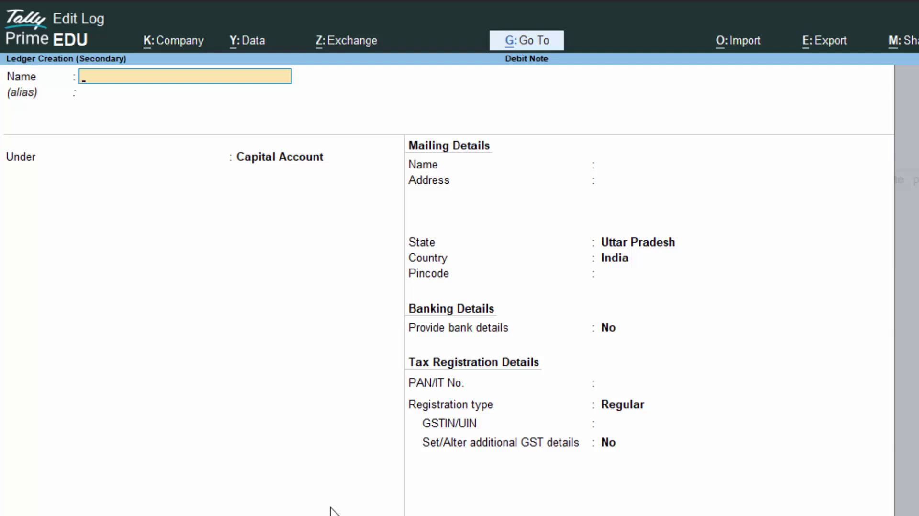
pyautogui.write('A')
pyautogui.press('BackSpace')
pyautogui.write('Whole')
pyautogui.write(' Saler')
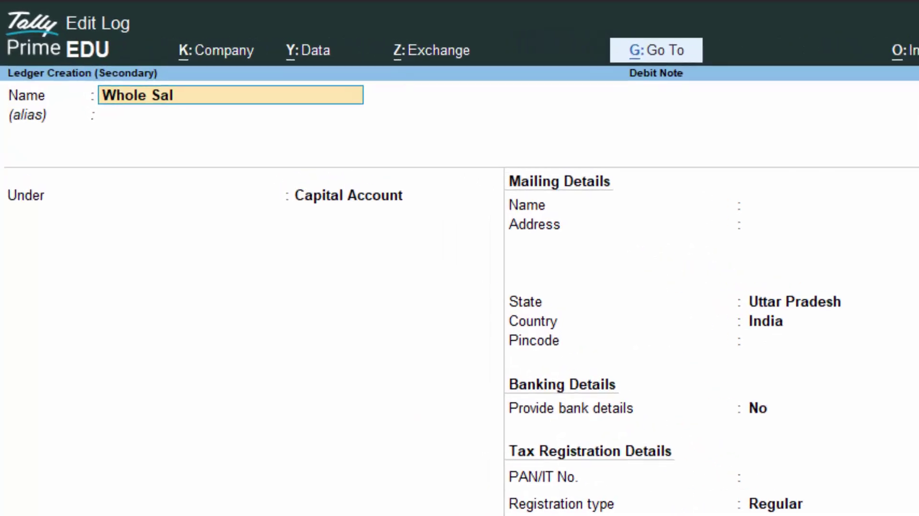
pyautogui.write(' 1')
pyautogui.press('Return')
pyautogui.press('Return')
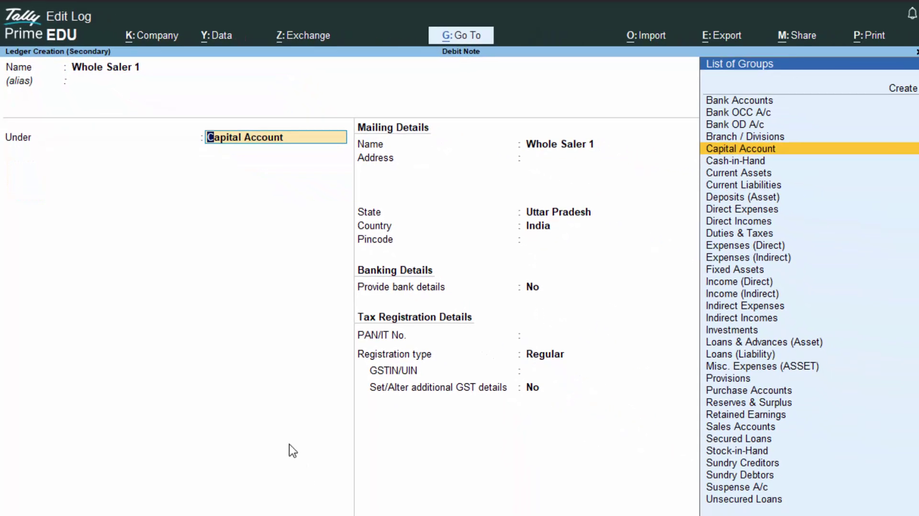
# Place the Whole Saler 1 ledger under the Sundry Creditors group
pyautogui.write('S')
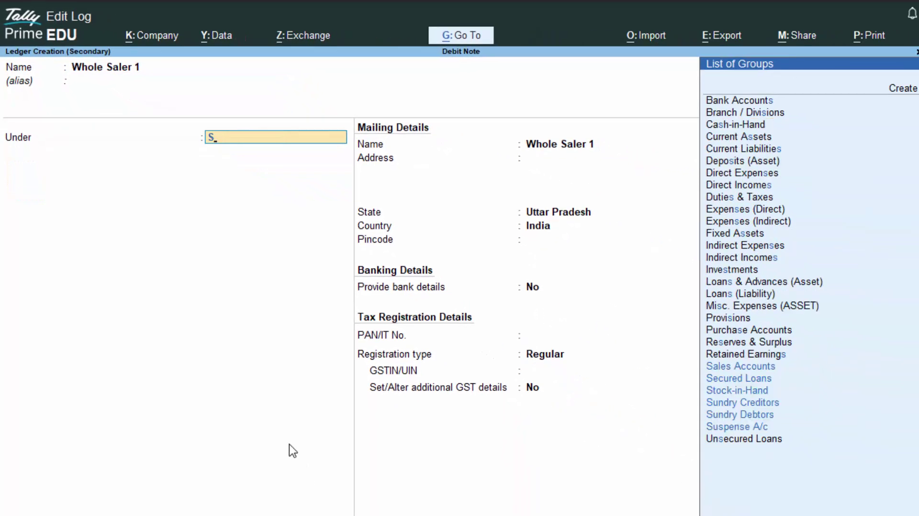
pyautogui.press('Down')
pyautogui.press('Down')
pyautogui.press('Down')
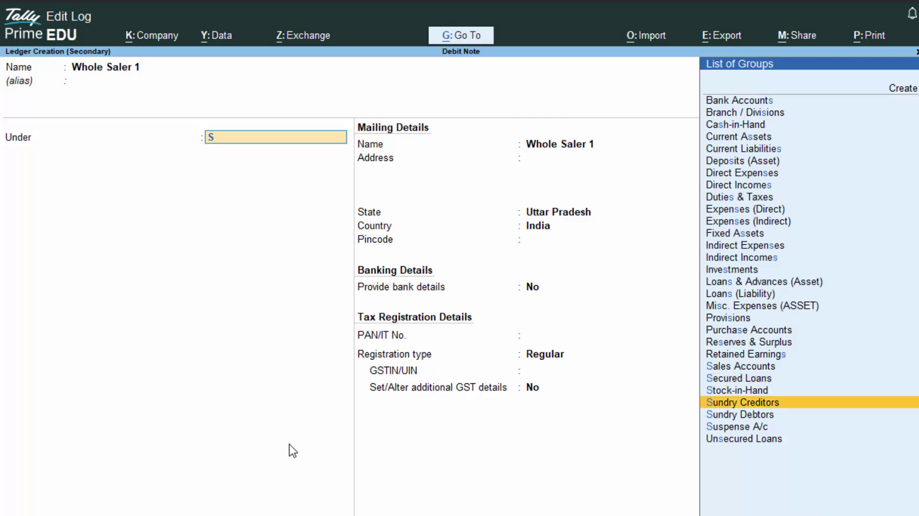
pyautogui.press('Return')
# Keep the default balance, mailing, banking and tax details for Whole Saler 1 and save the ledger
pyautogui.press('Return')
pyautogui.press('Return')
pyautogui.press('Return')
pyautogui.press('Return')
pyautogui.press('Return')
pyautogui.press('Return')
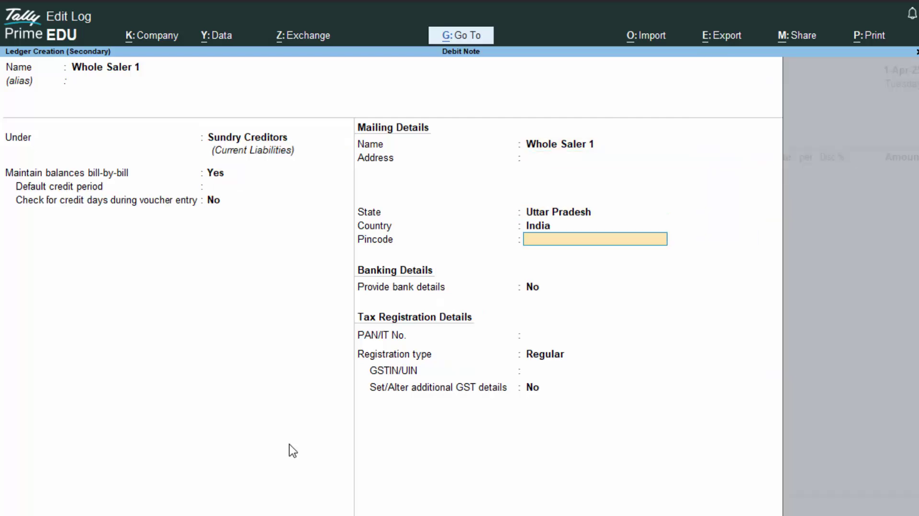
pyautogui.press('BackSpace')
pyautogui.press('BackSpace')
pyautogui.press('BackSpace')
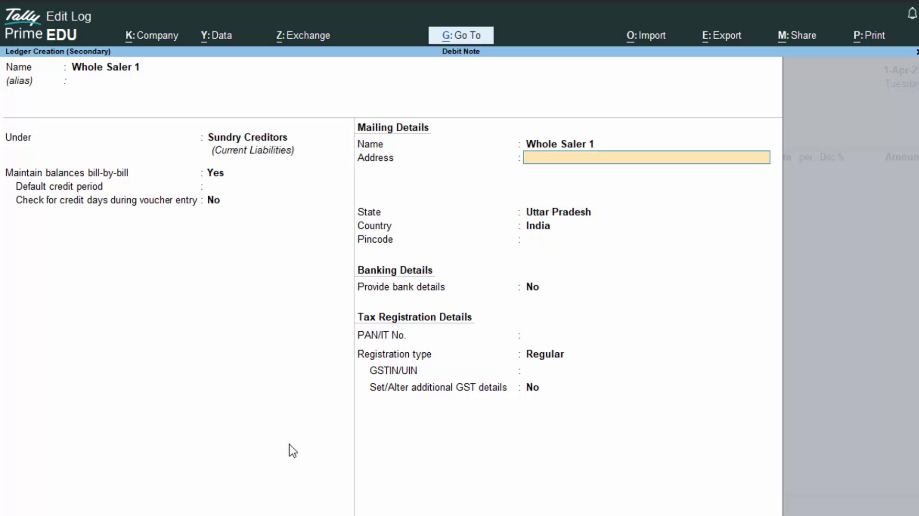
pyautogui.press('Return')
pyautogui.press('Return')
pyautogui.press('Return')
pyautogui.press('Return')
pyautogui.press('Return')
pyautogui.press('Return')
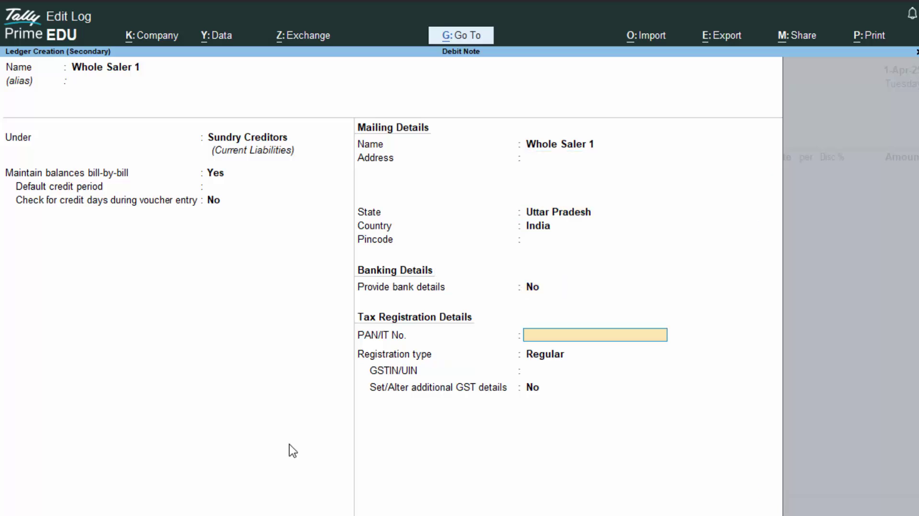
pyautogui.press('Return')
pyautogui.press('Return')
pyautogui.press('Return')
pyautogui.press('Return')
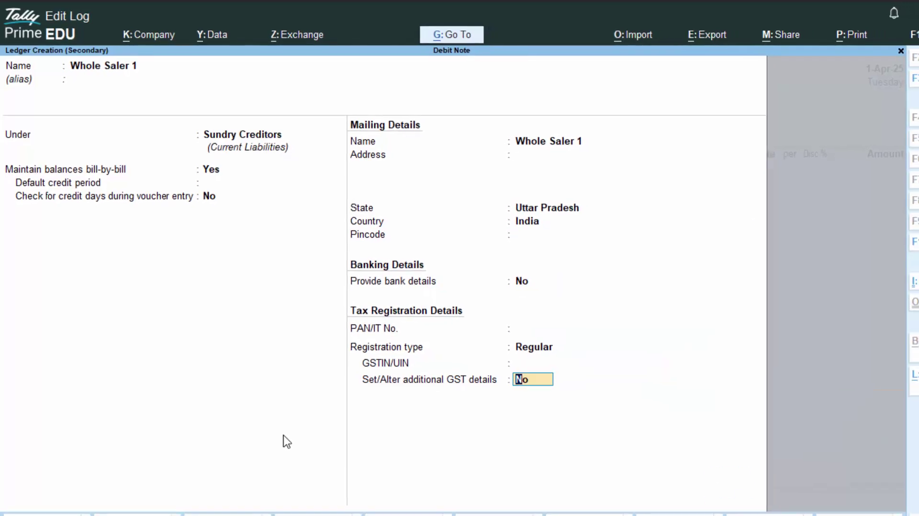
pyautogui.press('Return')
pyautogui.press('Return')
pyautogui.press('Return')
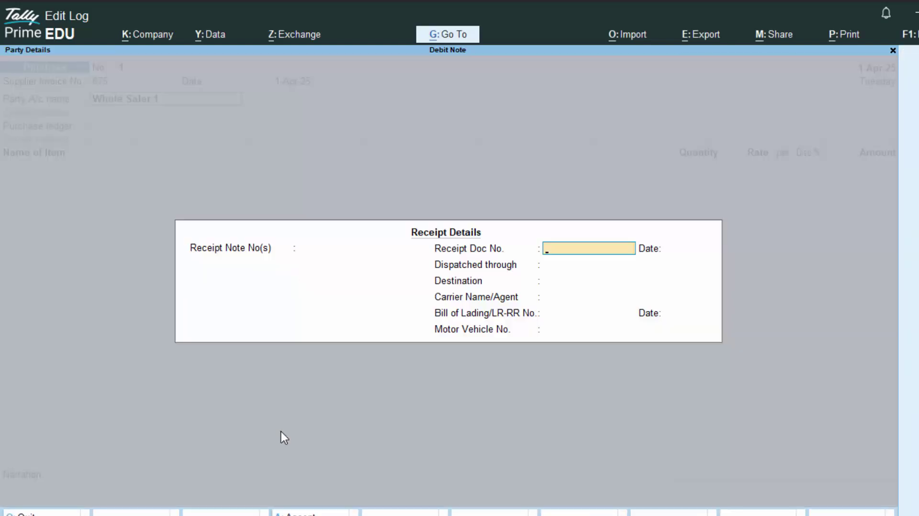
# Leave all receipt details of the purchase voucher blank
pyautogui.press('Return')
pyautogui.press('Return')
pyautogui.press('Return')
pyautogui.press('Return')
pyautogui.press('Return')
pyautogui.press('Return')
pyautogui.press('Return')
# Accept the default party details for the supplier Whole Saler 1
pyautogui.press('Return')
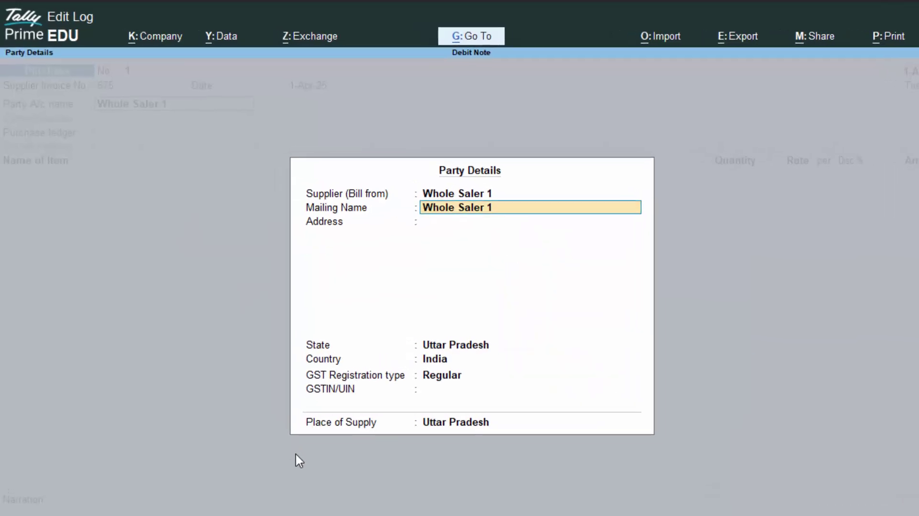
pyautogui.press('Return')
pyautogui.press('Return')
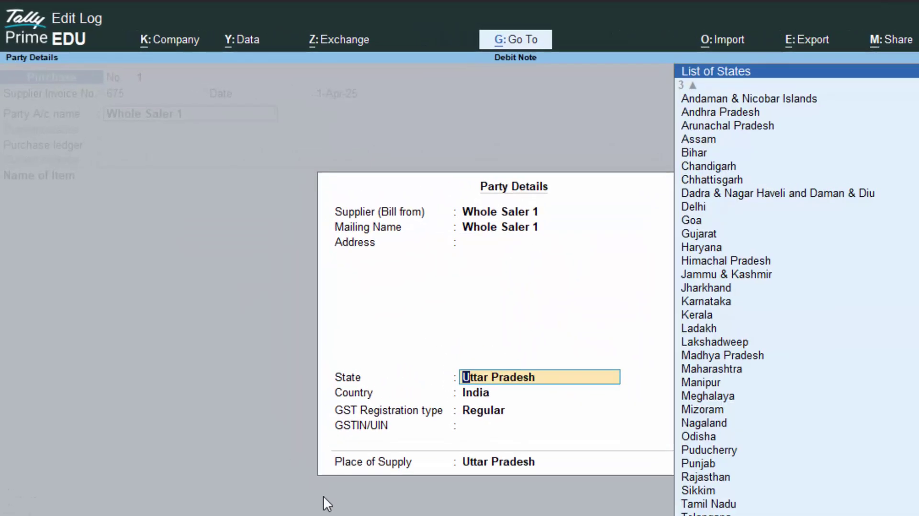
pyautogui.press('Return')
pyautogui.press('Return')
pyautogui.press('Return')
pyautogui.press('Return')
pyautogui.press('Return')
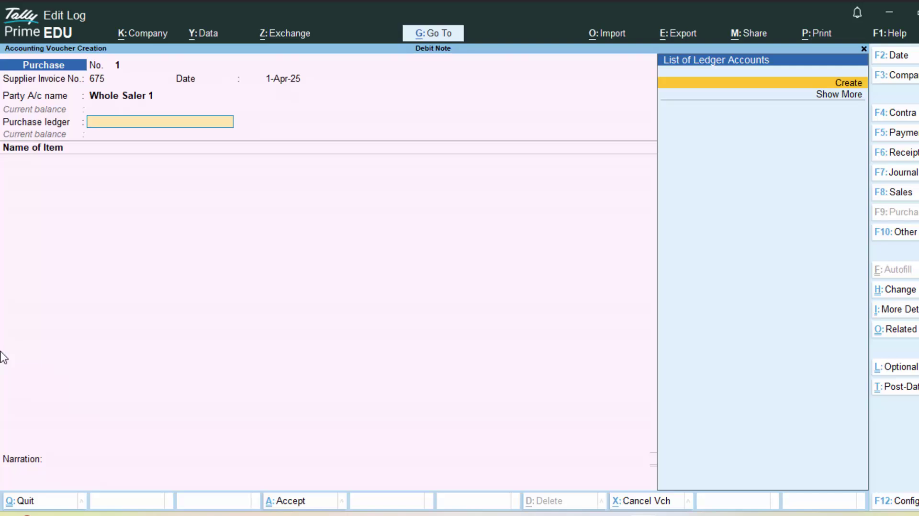
# Start a new ledger for the voucher's purchase ledger and name it Purchase A/c, without an alias
pyautogui.press('Return')
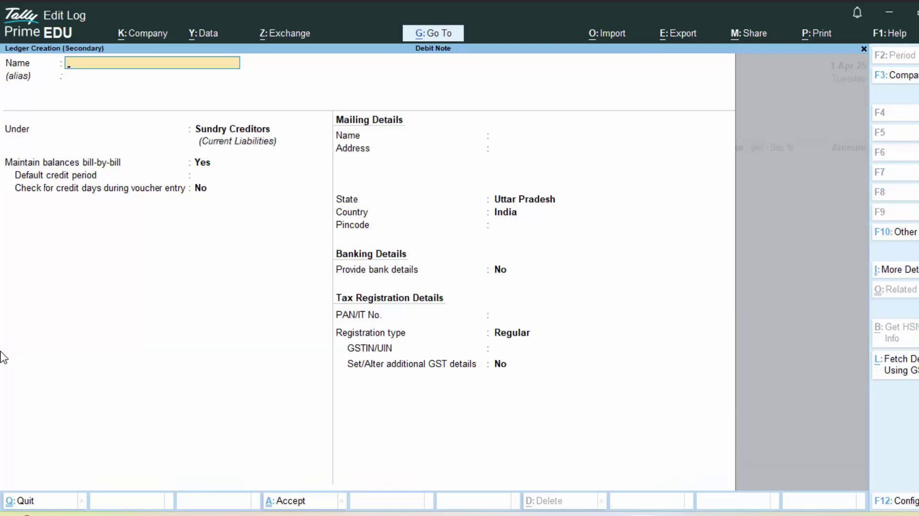
pyautogui.write('Purch')
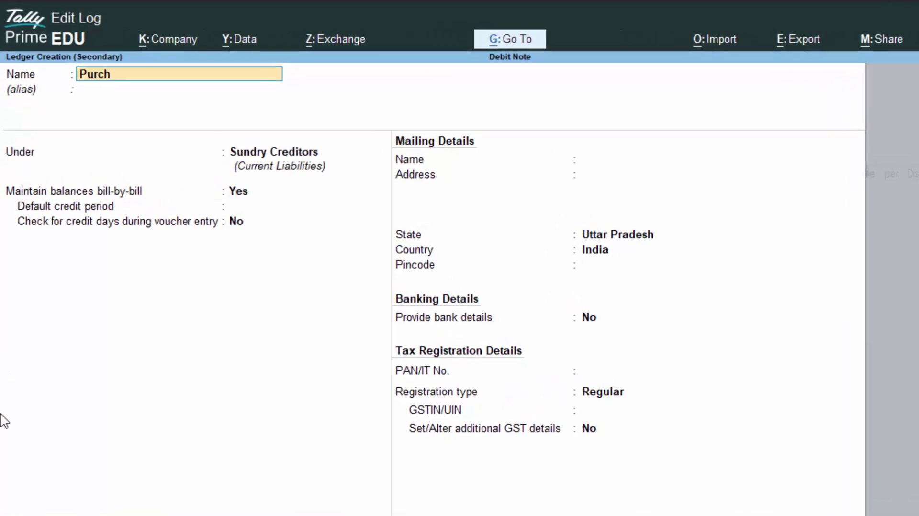
pyautogui.write('ase')
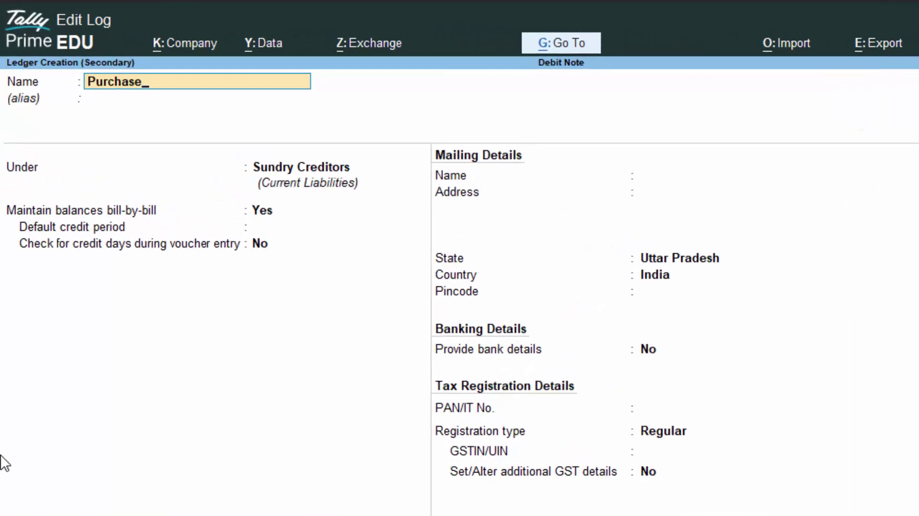
pyautogui.write(' a/c')
pyautogui.press('Return')
pyautogui.press('Return')
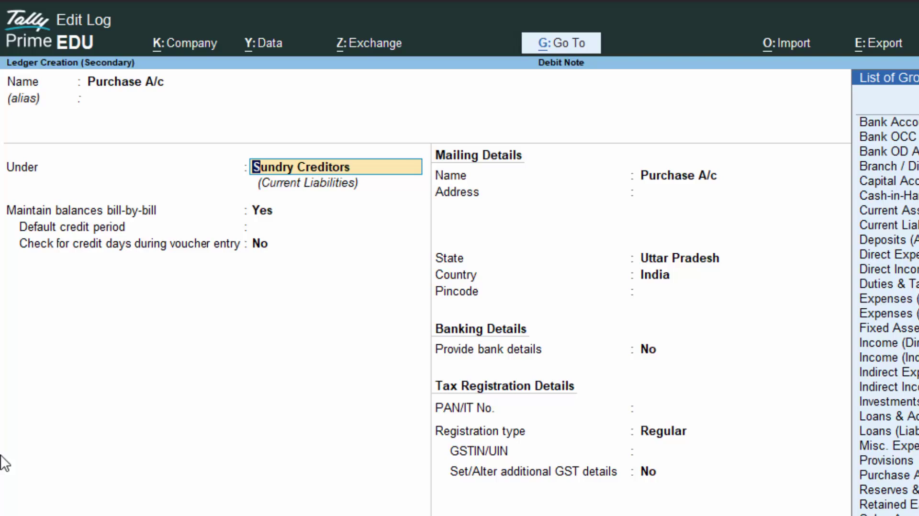
# Place the Purchase A/c ledger under Purchase Accounts, keep its other details at their defaults, and save it
pyautogui.write('P')
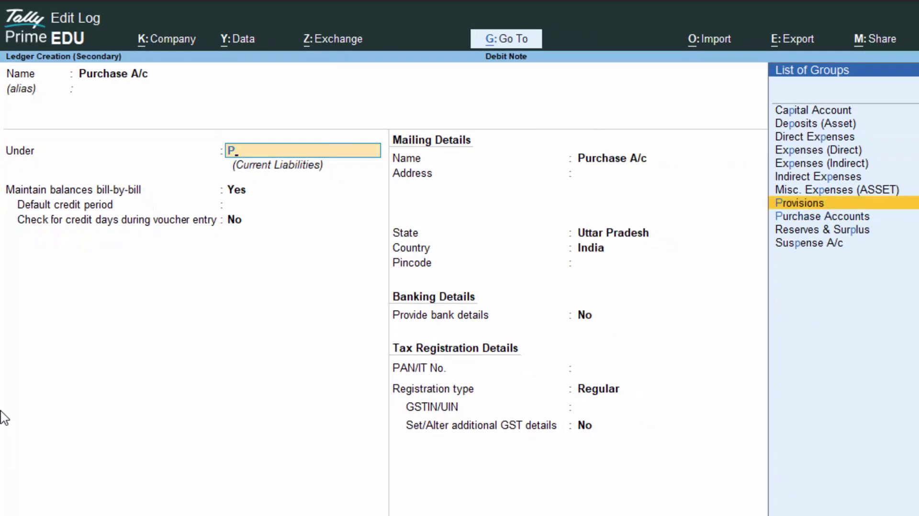
pyautogui.press('Down')
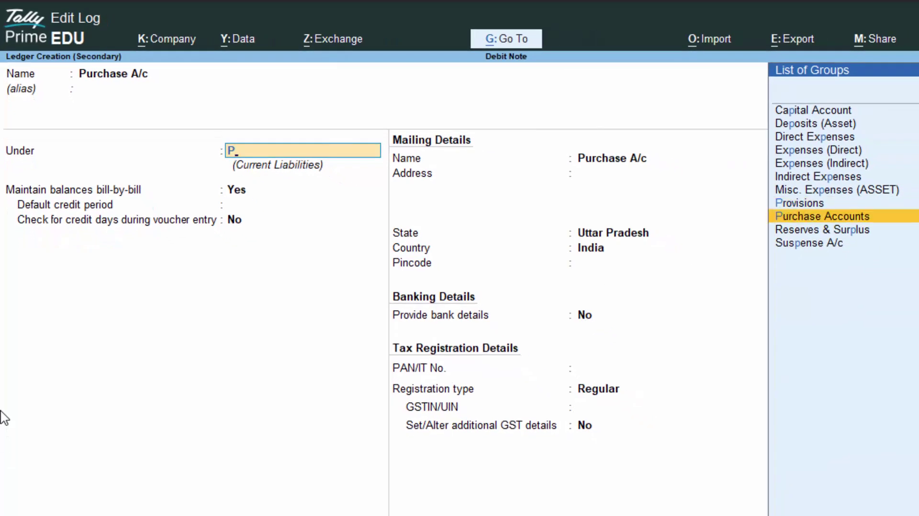
pyautogui.press('Return')
pyautogui.press('Return')
pyautogui.press('Return')
pyautogui.press('Return')
pyautogui.press('Return')
pyautogui.press('Return')
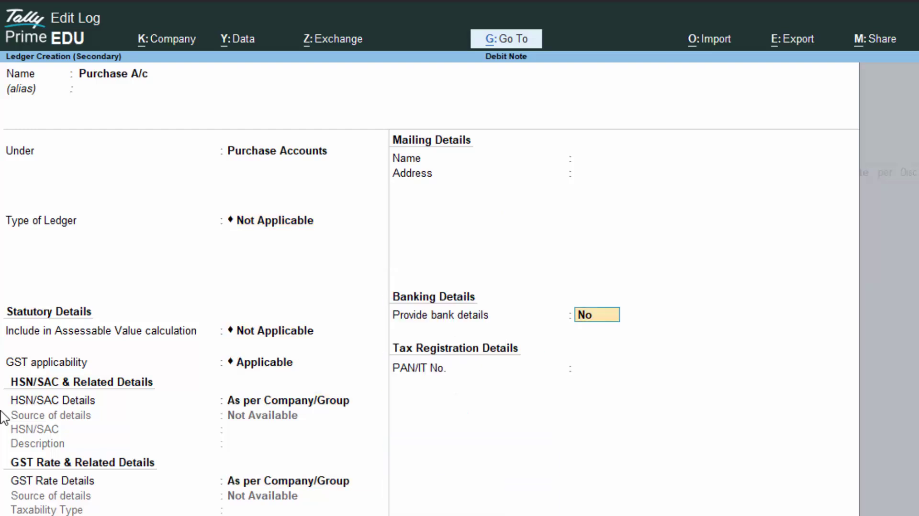
pyautogui.hotkey('ctrl', 'a')
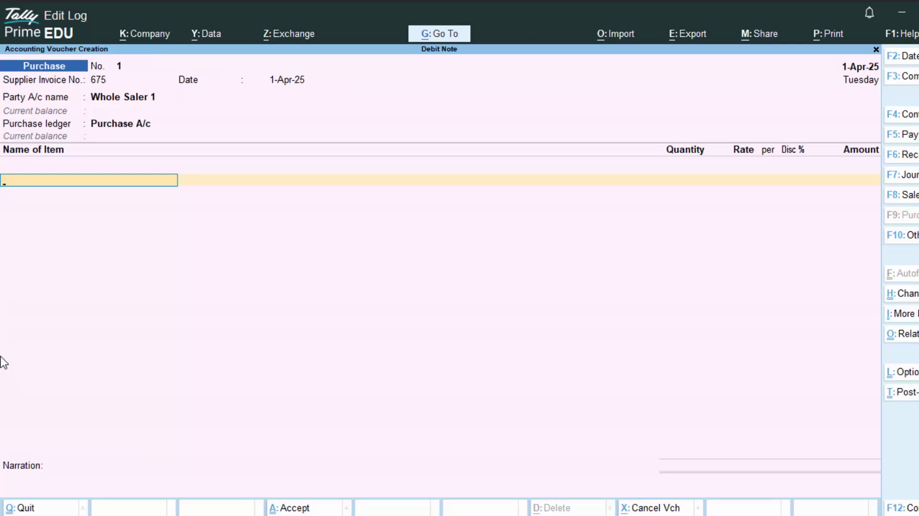
# Start a new stock item for the voucher named Mustered Oil(Fortune), without an alias and under Primary
pyautogui.press('alt')
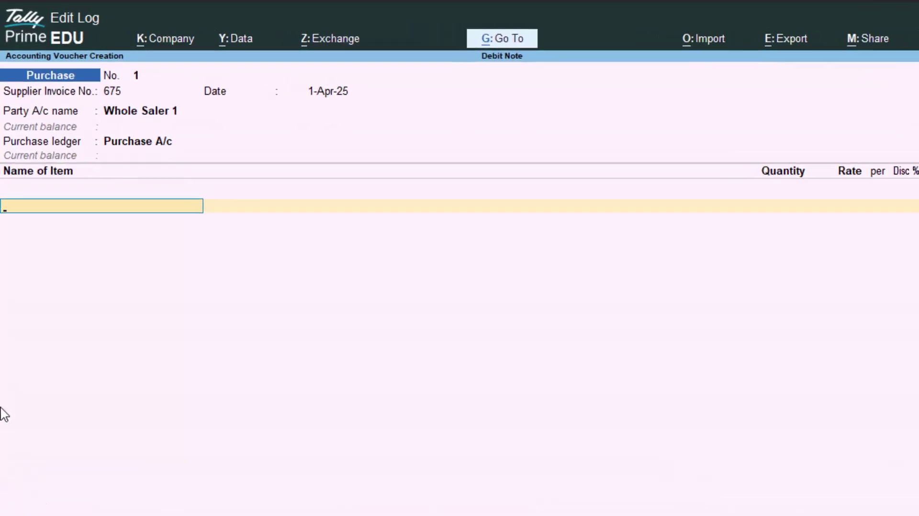
pyautogui.hotkey('alt', 'c')
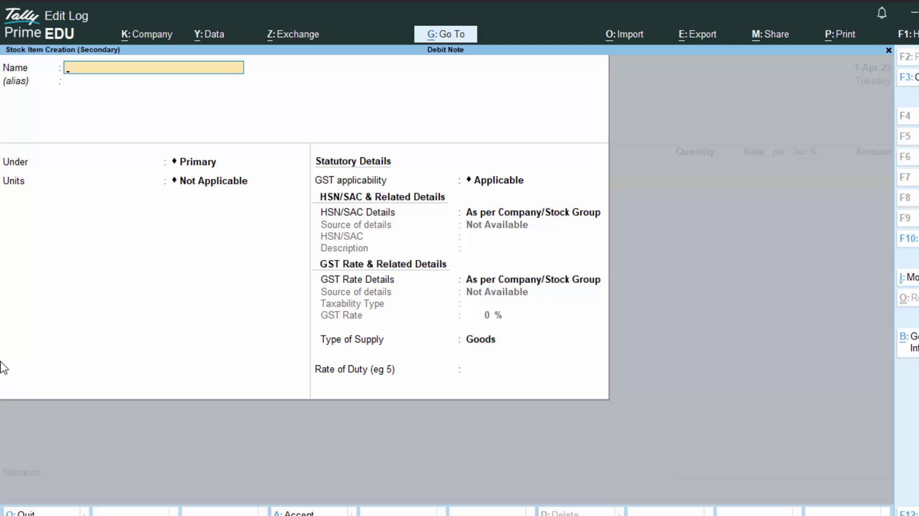
pyautogui.write('Mu')
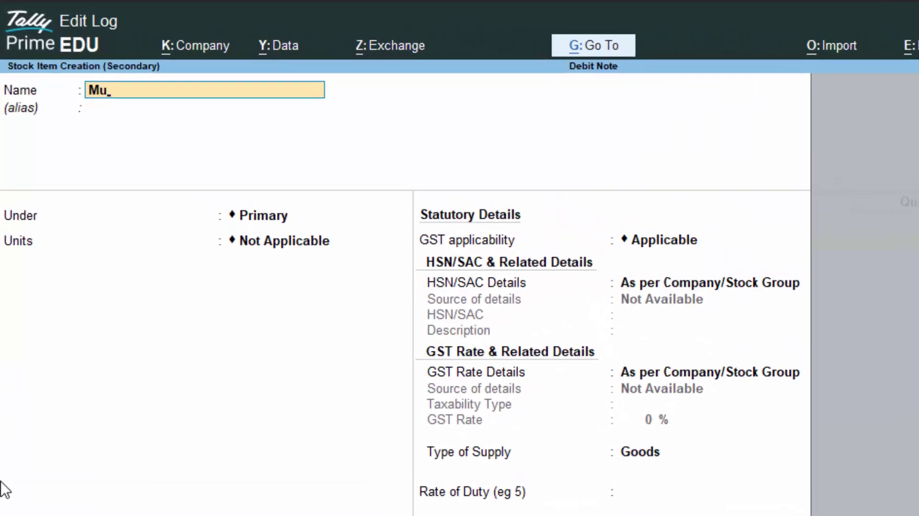
pyautogui.write('stered Oil')
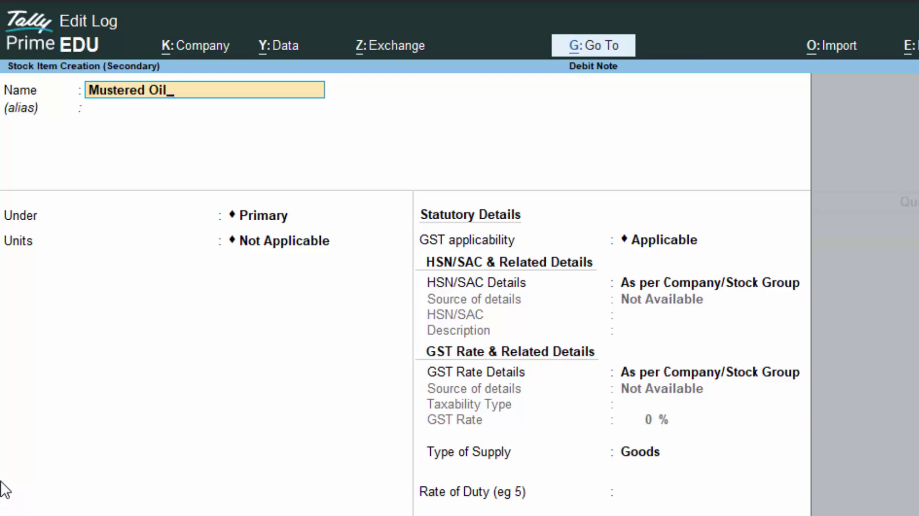
pyautogui.write('(for')
pyautogui.press('BackSpace')
pyautogui.press('BackSpace')
pyautogui.press('BackSpace')
pyautogui.write('Fortunr')
pyautogui.write(')')
pyautogui.press('BackSpace')
pyautogui.press('BackSpace')
pyautogui.write('e)')
pyautogui.press('Return')
pyautogui.press('Return')
pyautogui.press('Return')
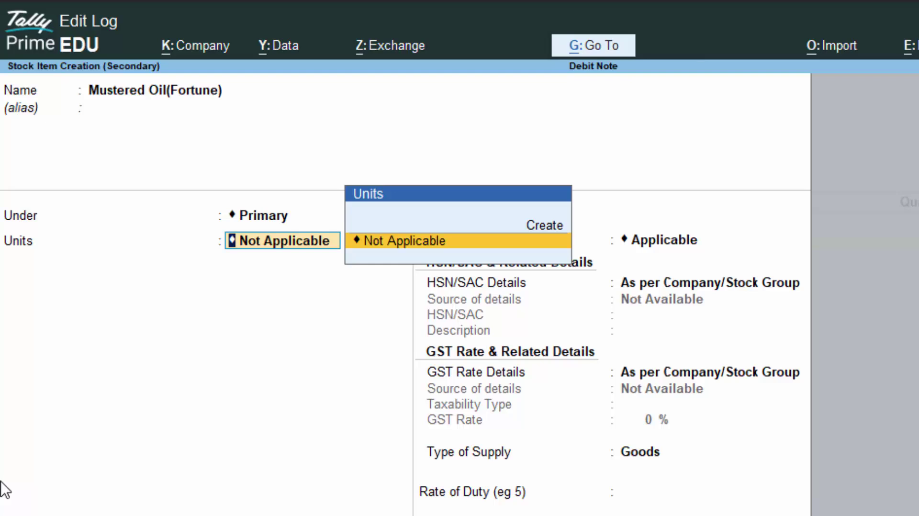
# Create a simple unit for the item with symbol ltr, formal name Litre, UQC LTR-LITRES and 3 decimal places
pyautogui.press('Up')
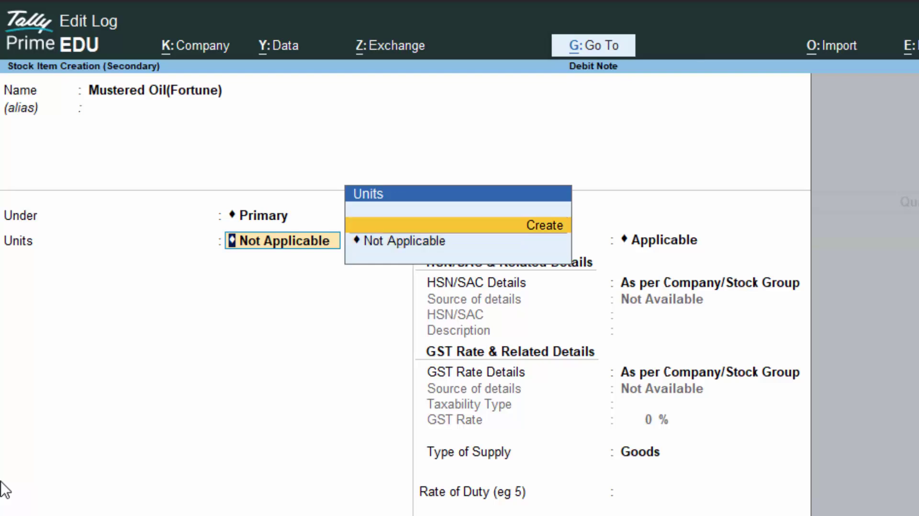
pyautogui.press('Return')
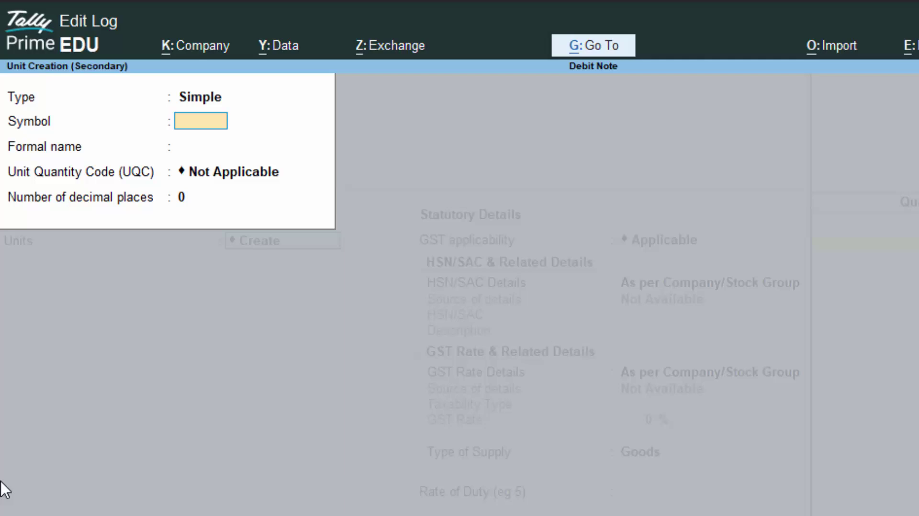
pyautogui.write('ltr')
pyautogui.press('Return')
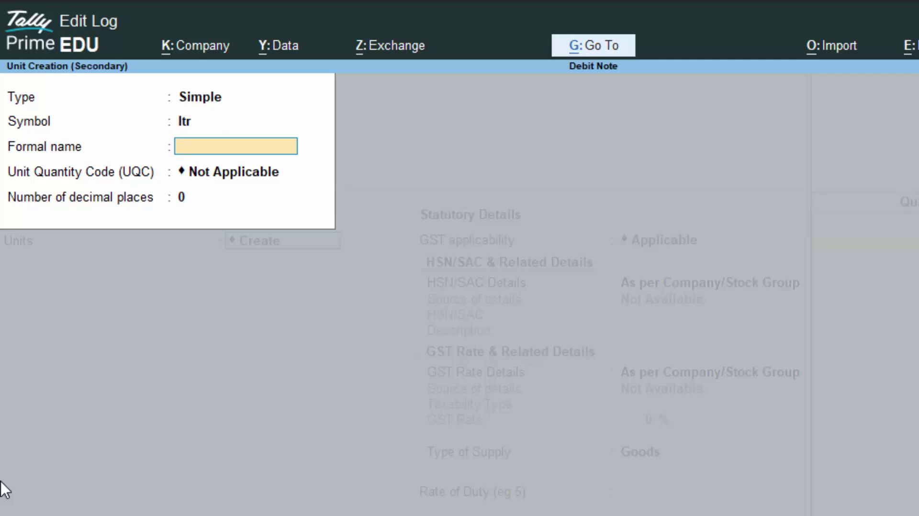
pyautogui.write('Litre')
pyautogui.press('Return')
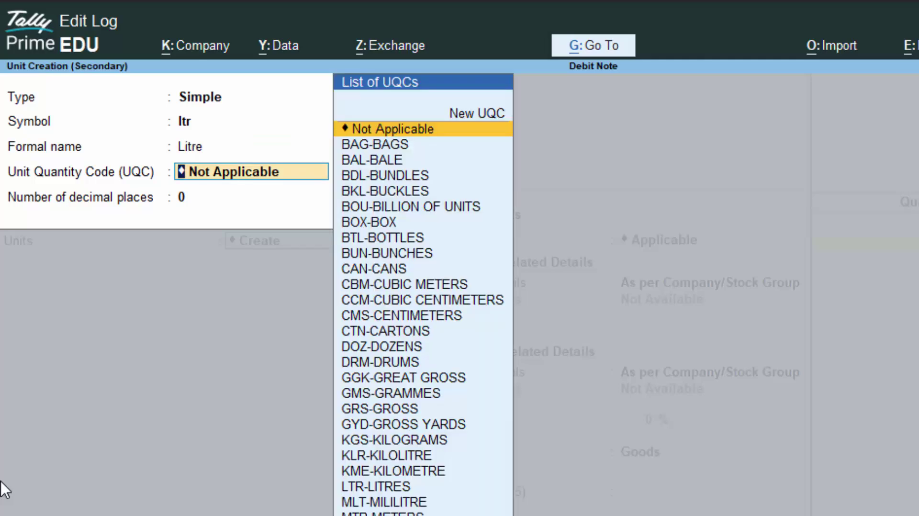
pyautogui.write('l')
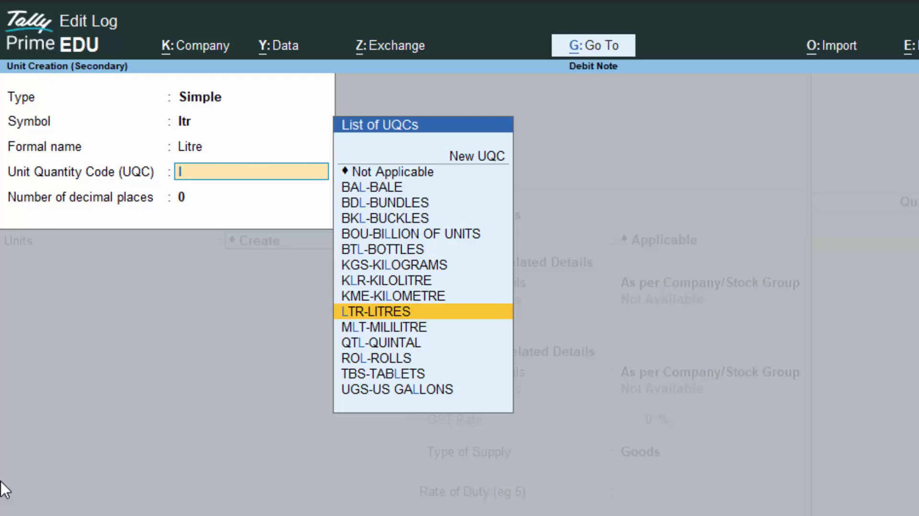
pyautogui.press('Return')
pyautogui.write('3')
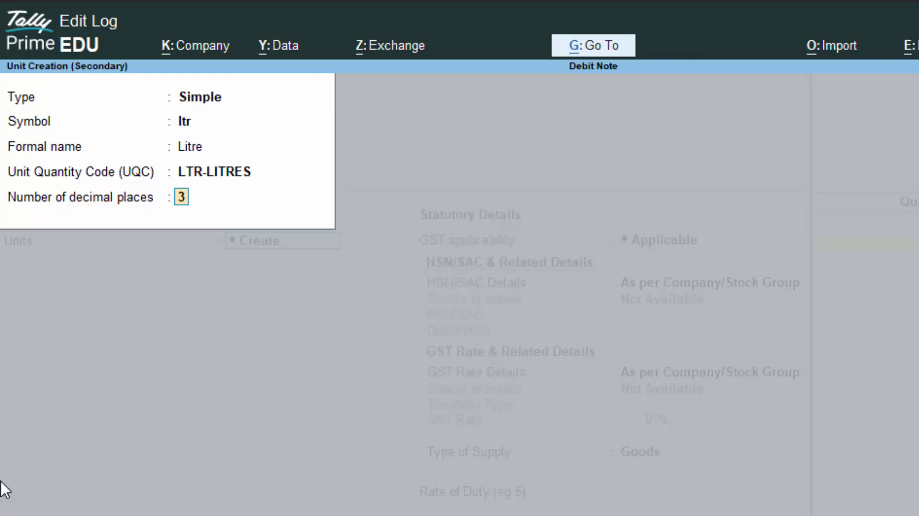
pyautogui.press('Return')
pyautogui.press('Return')
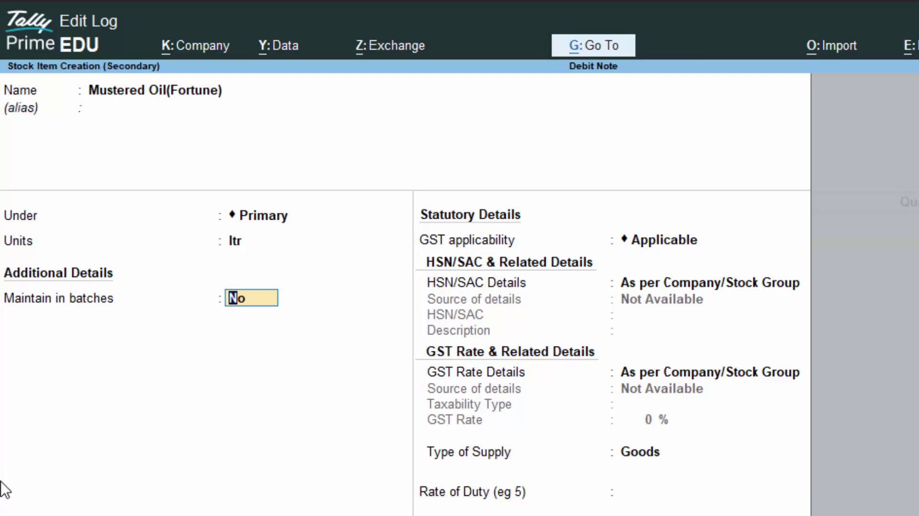
# Enable batch maintenance and manufacturing date tracking for the stock item
pyautogui.write('y')
pyautogui.press('Return')
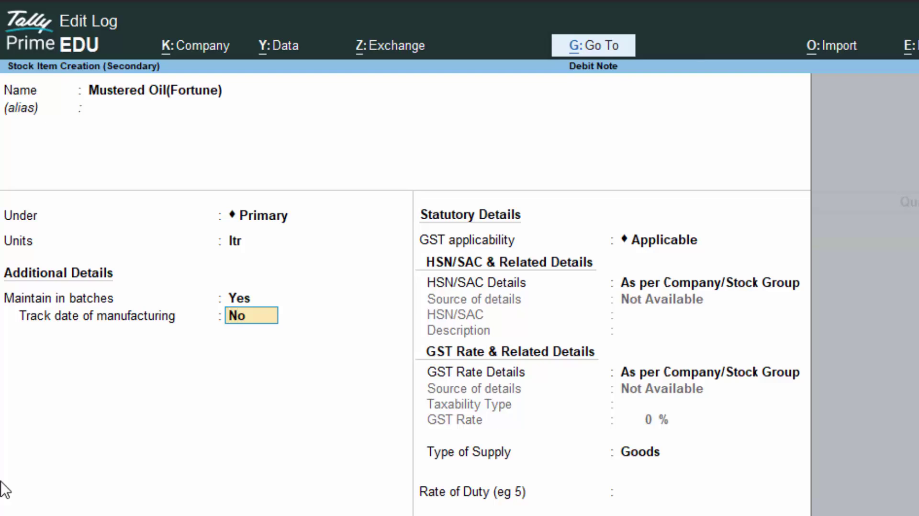
pyautogui.write('y')
pyautogui.press('Return')
# Keep the default GST details and Goods as the type of supply, and save the stock item
pyautogui.press('Return')
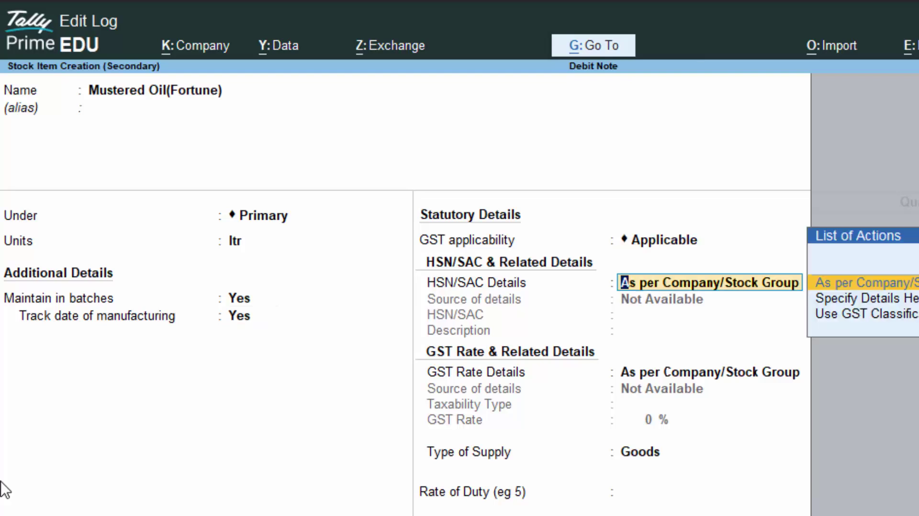
pyautogui.press('Return')
pyautogui.press('Return')
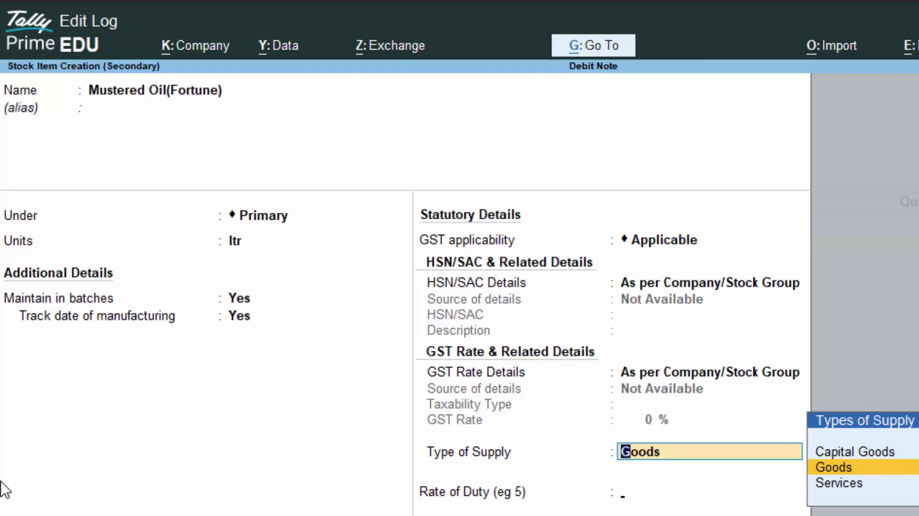
pyautogui.press('Return')
pyautogui.press('Return')
pyautogui.press('Return')
pyautogui.press('Return')
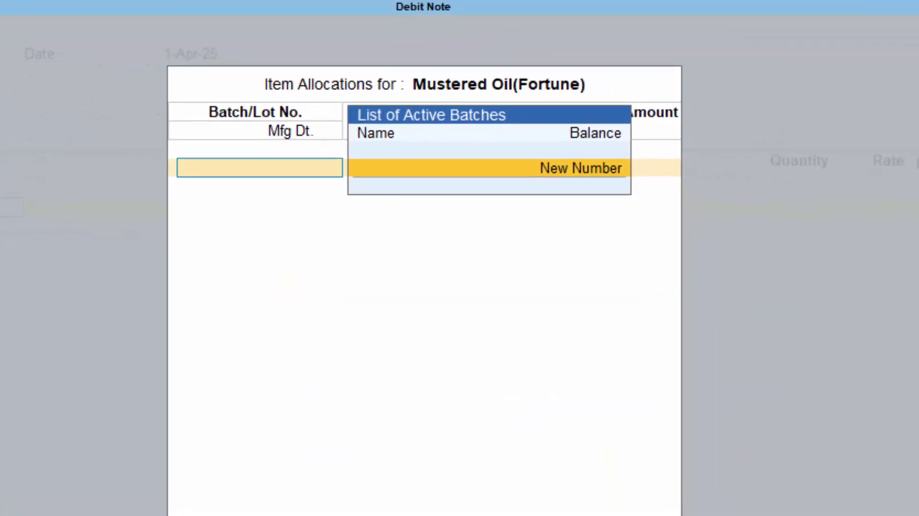
# Allocate 50 ltr of Mustered Oil(Fortune) to a new batch numbered 543 with the default manufacturing date
pyautogui.press('Return')
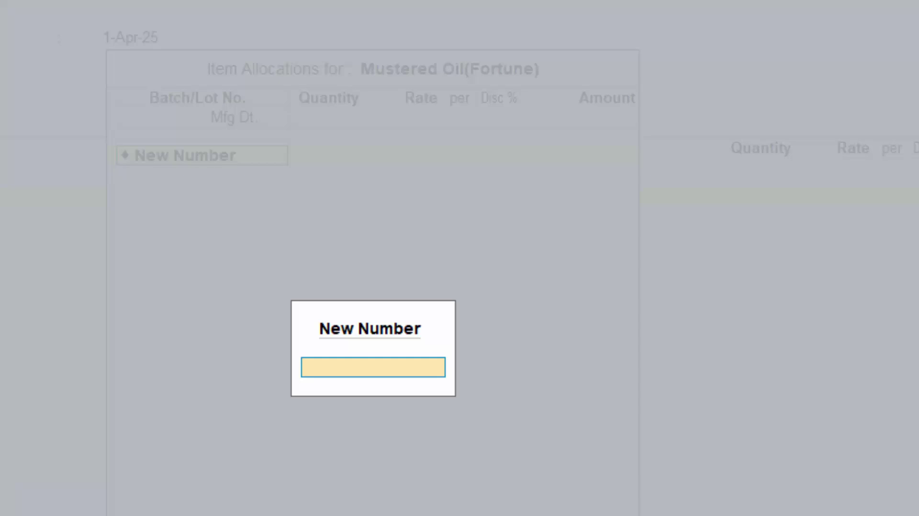
pyautogui.write('543')
pyautogui.press('Return')
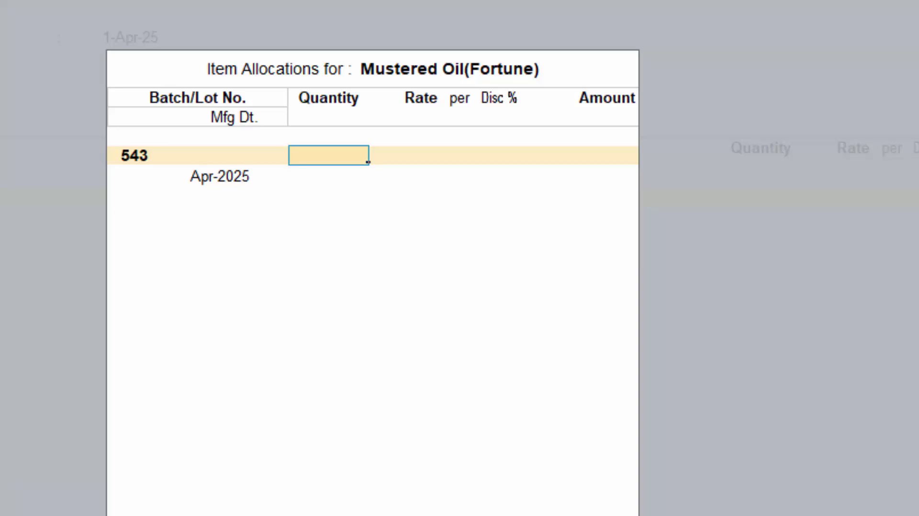
pyautogui.write('50')
pyautogui.press('Return')
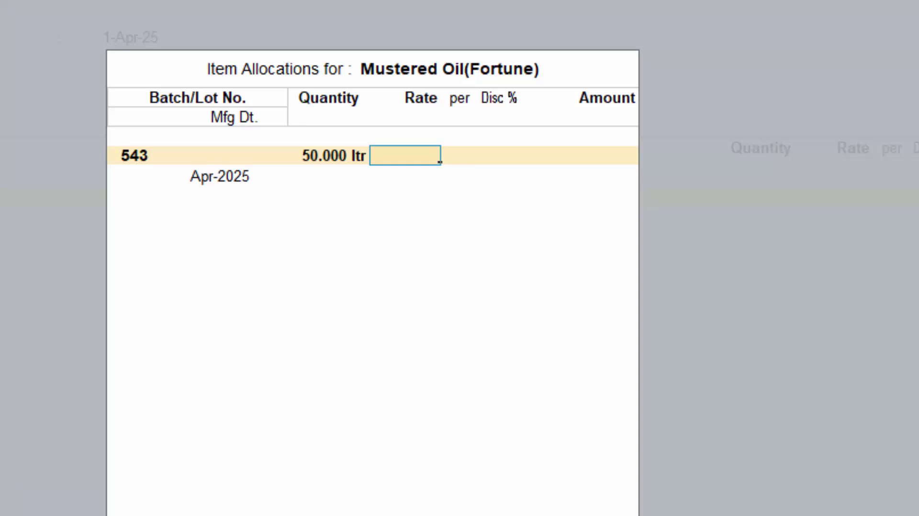
# Set the rate of batch 543 to 120 per ltr without a discount and finish the item allocation
pyautogui.write('120')
pyautogui.press('Return')
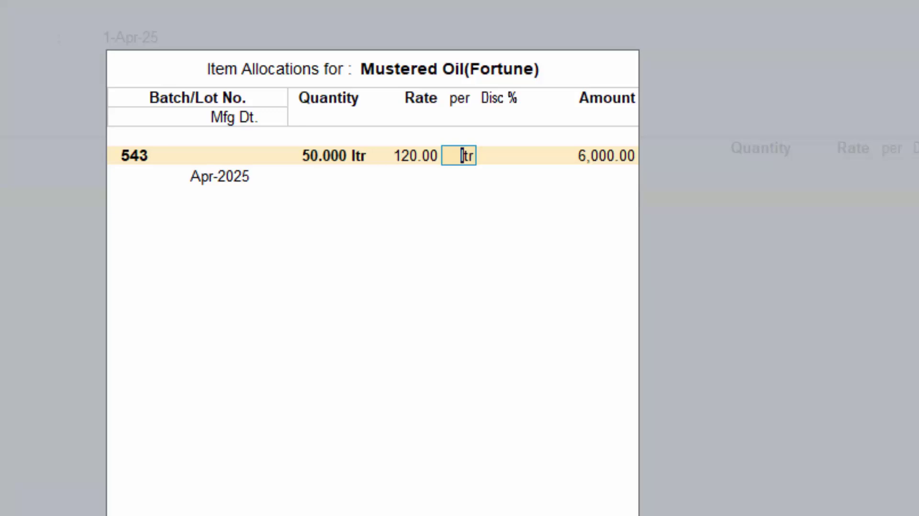
pyautogui.press('Return')
pyautogui.press('Return')
pyautogui.press('Return')
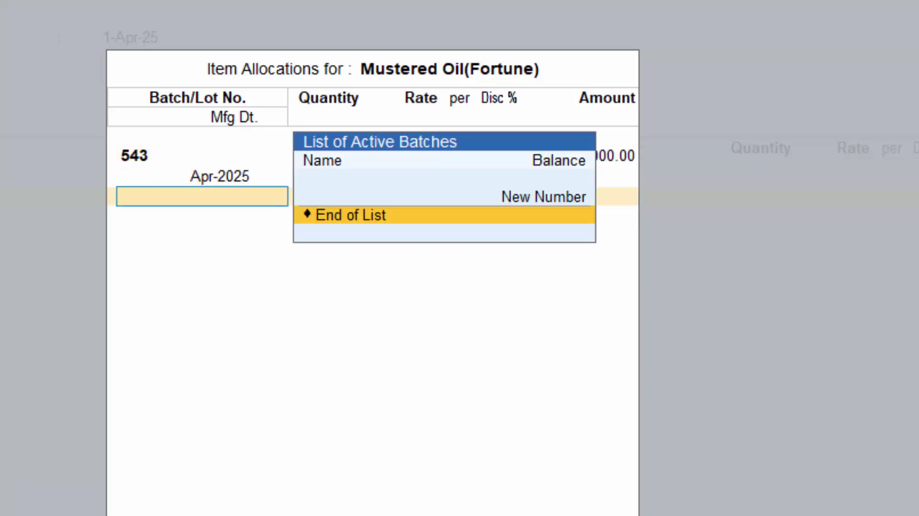
pyautogui.press('Return')
pyautogui.press('Return')
pyautogui.press('Return')
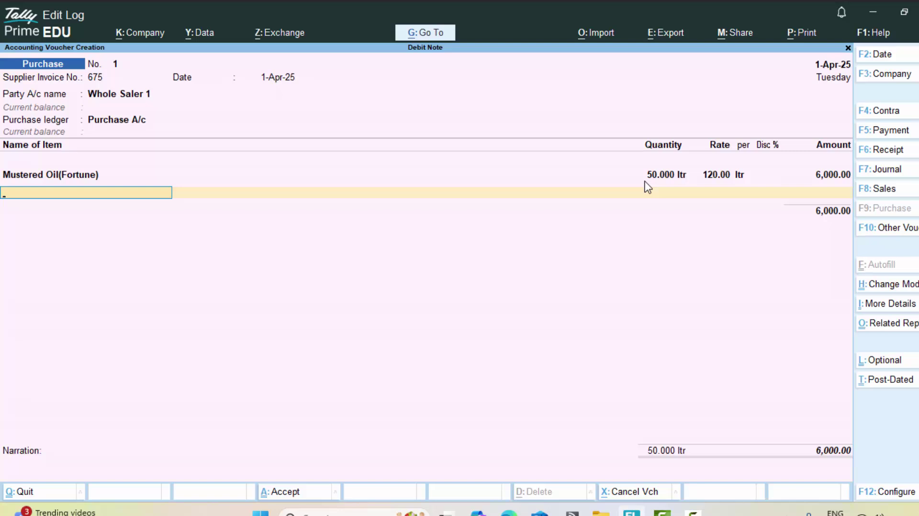
# End the voucher's item list and record the full amount as New Ref 675 for Whole Saler 1, without a due date
pyautogui.press('Return')
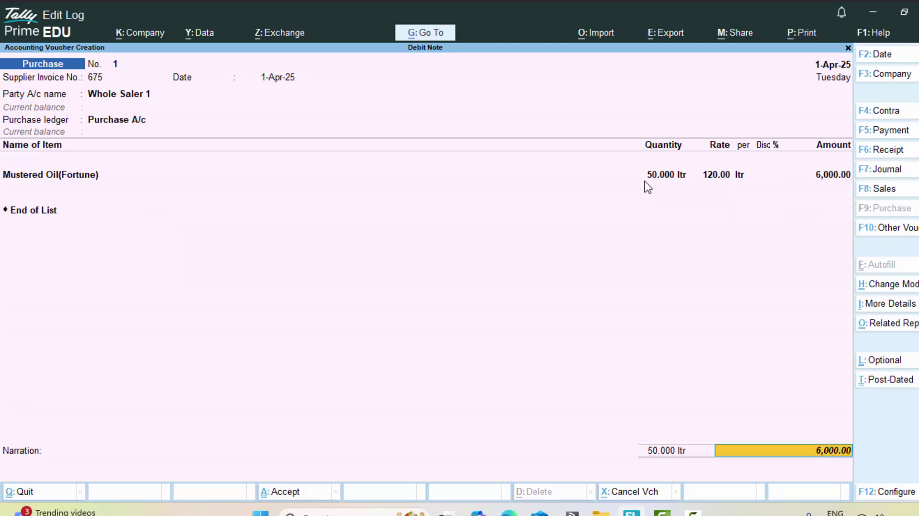
pyautogui.press('Return')
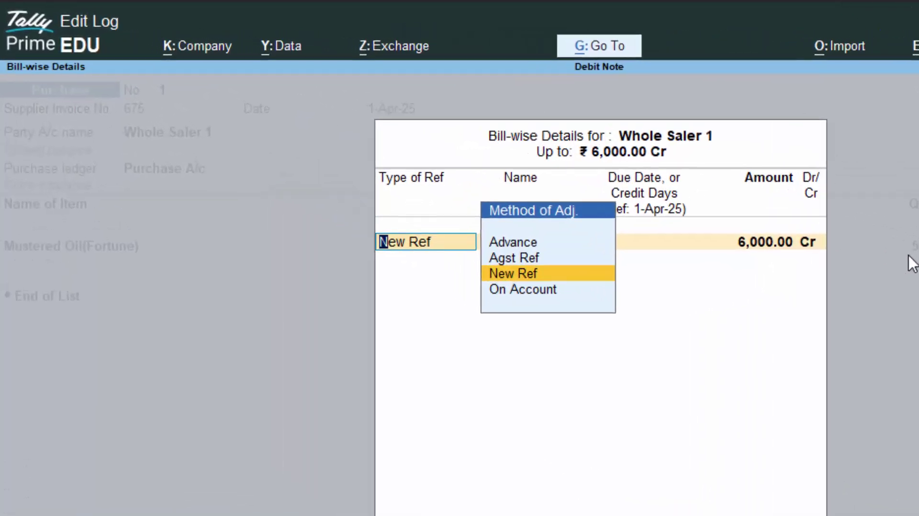
pyautogui.press('Return')
pyautogui.press('Return')
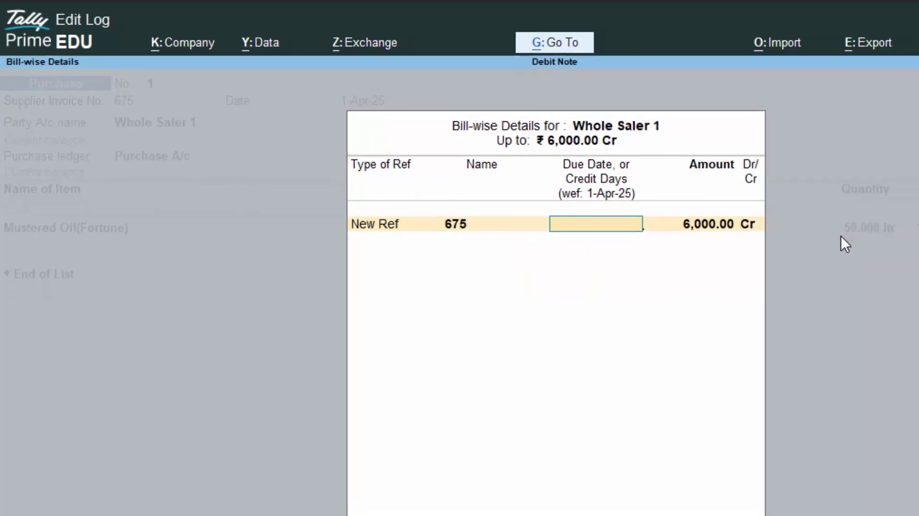
pyautogui.press('Return')
pyautogui.press('Return')
pyautogui.press('Return')
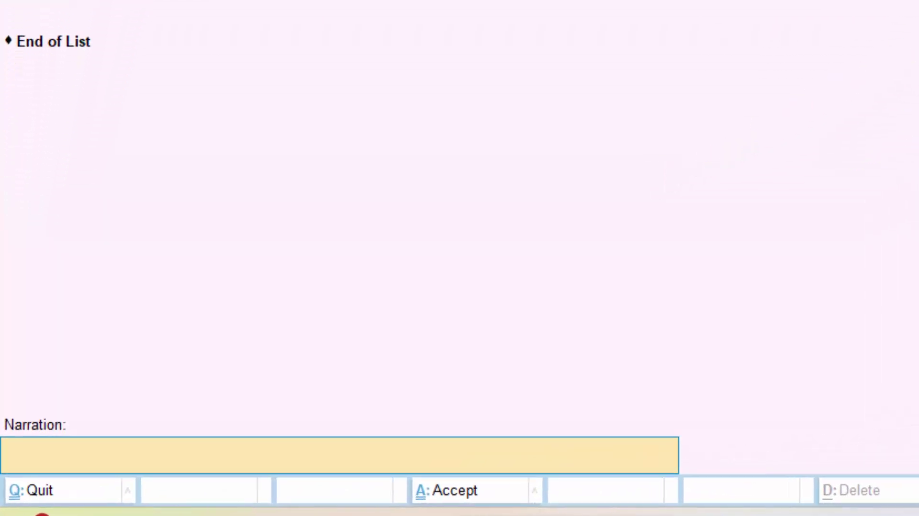
# Enter the narration "The goods have been purchased" and save the purchase voucher
pyautogui.write('The')
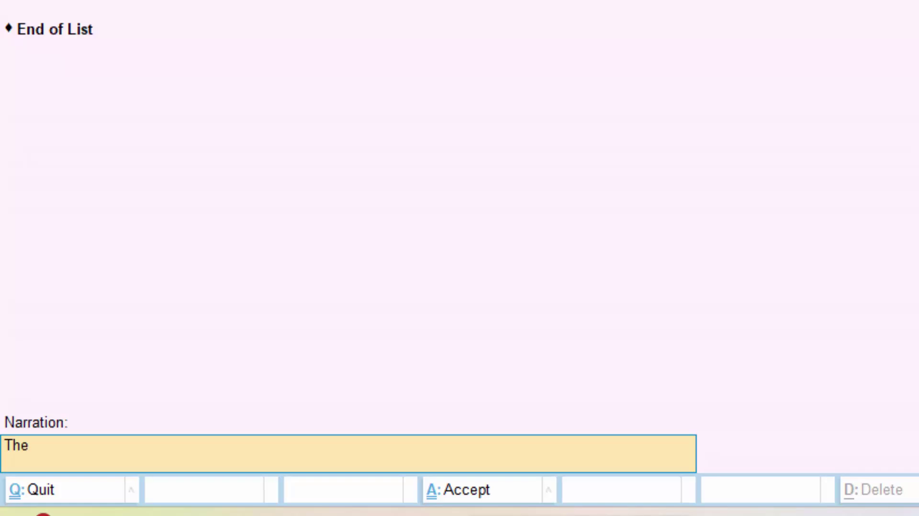
pyautogui.write(' goods have')
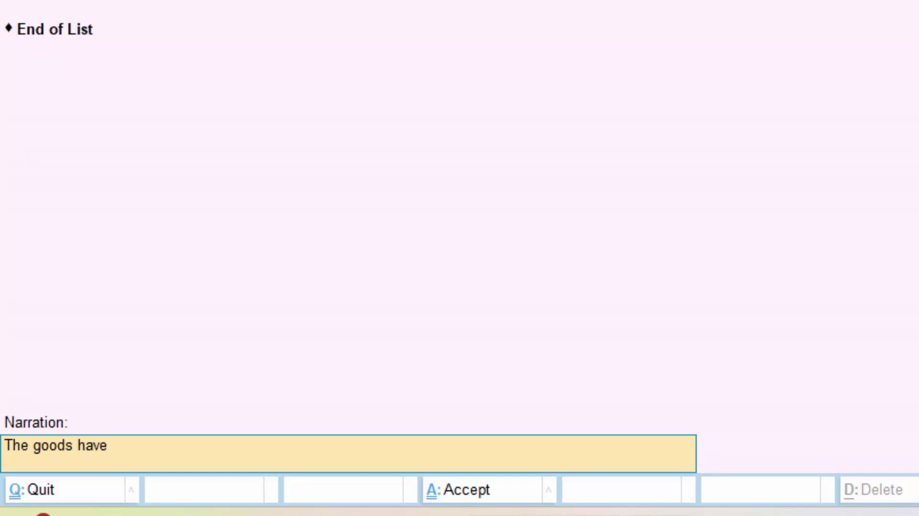
pyautogui.write(' been purcha')
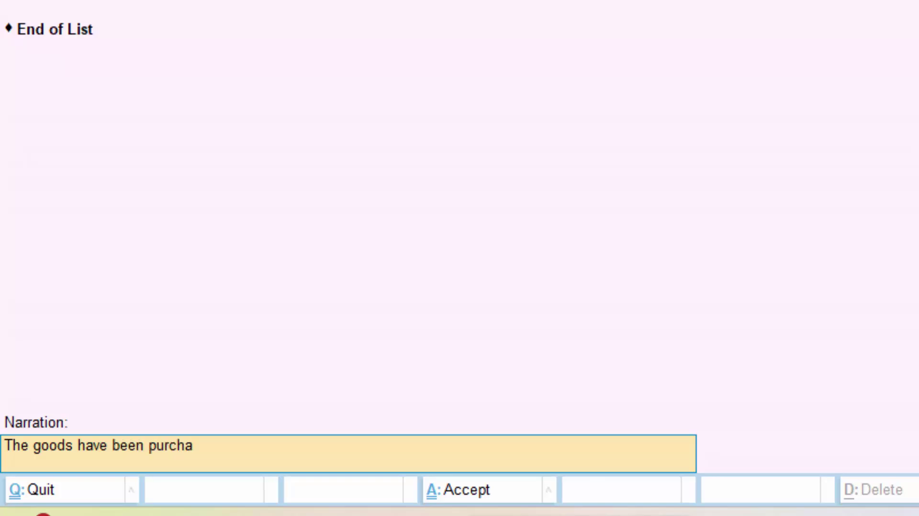
pyautogui.write('ed')
pyautogui.press('BackSpace')
pyautogui.press('BackSpace')
pyautogui.press('BackSpace')
pyautogui.write('ased')
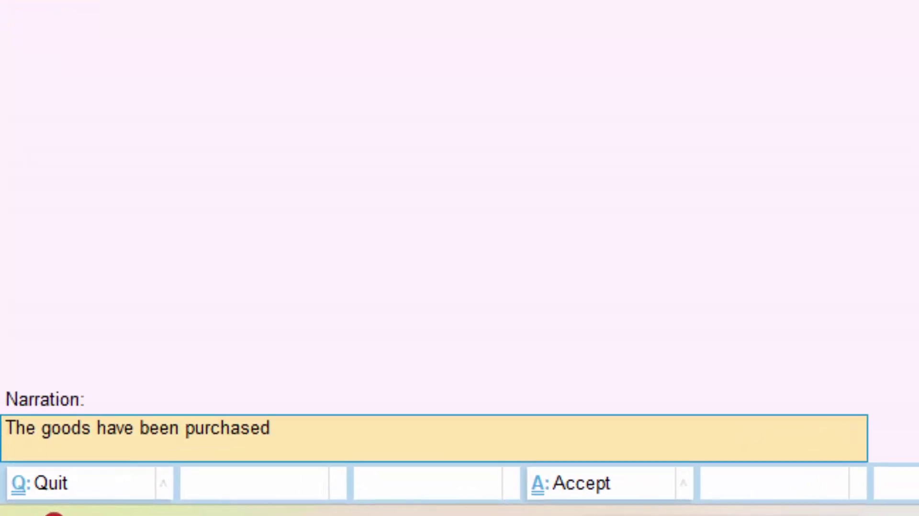
pyautogui.press('Return')
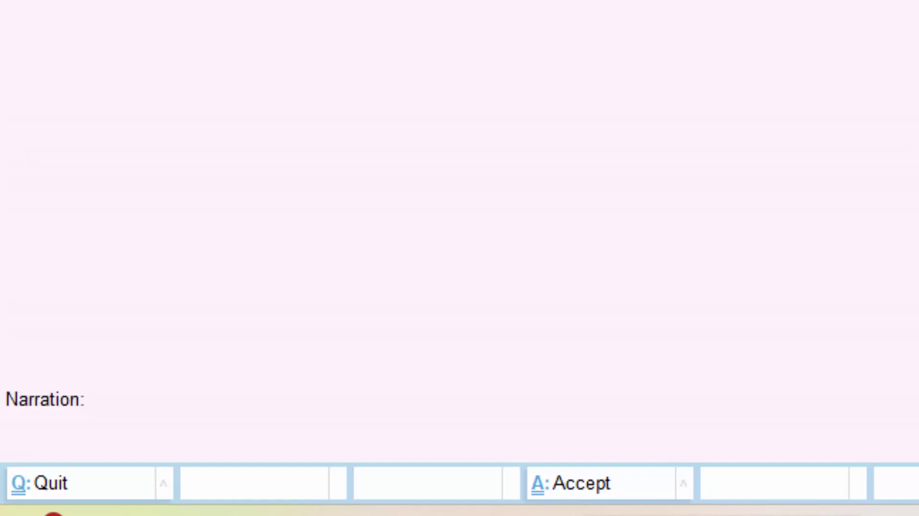
# Leave voucher creation and open the Whole Saler 1 purchase voucher from the Day Book
pyautogui.press('Escape')
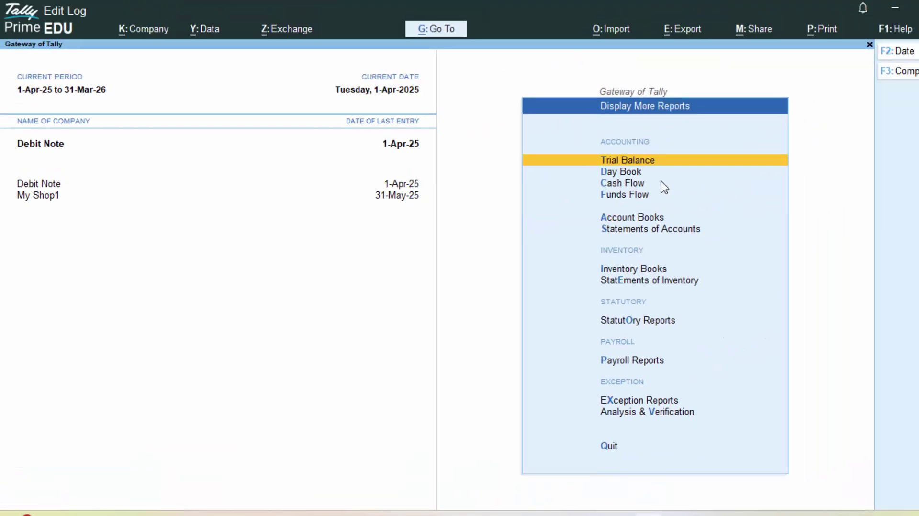
pyautogui.click(661, 172)
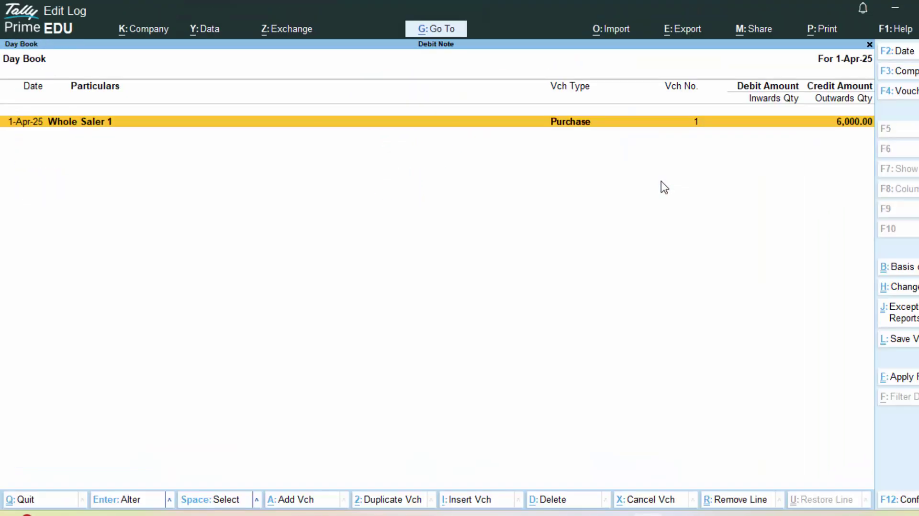
pyautogui.press('Return')
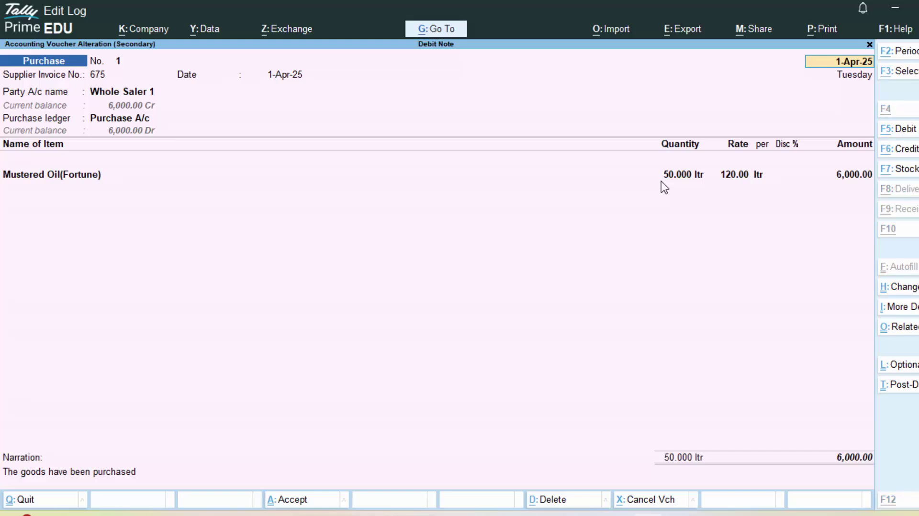
# Preview the purchase voucher's printed invoice enlarged, and return to the Gateway of Tally without printing
pyautogui.hotkey('alt', 'p')
pyautogui.press('Return')
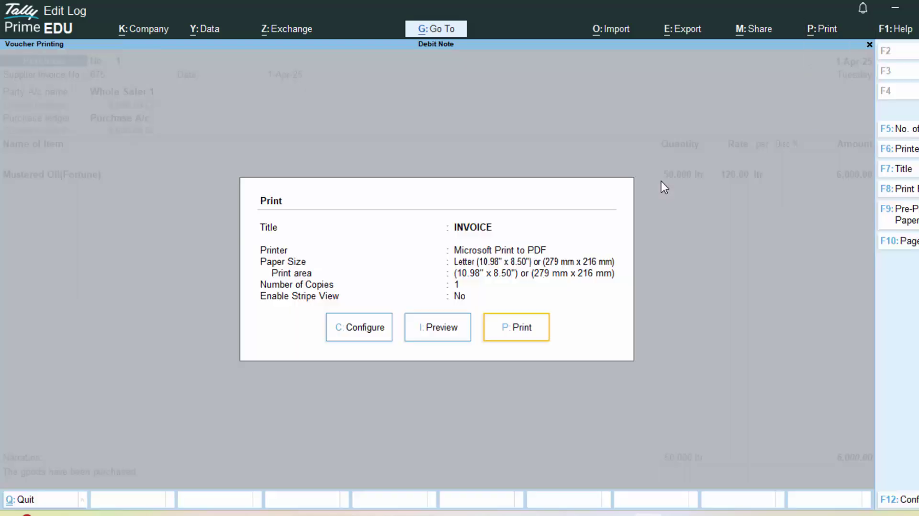
pyautogui.press('i')
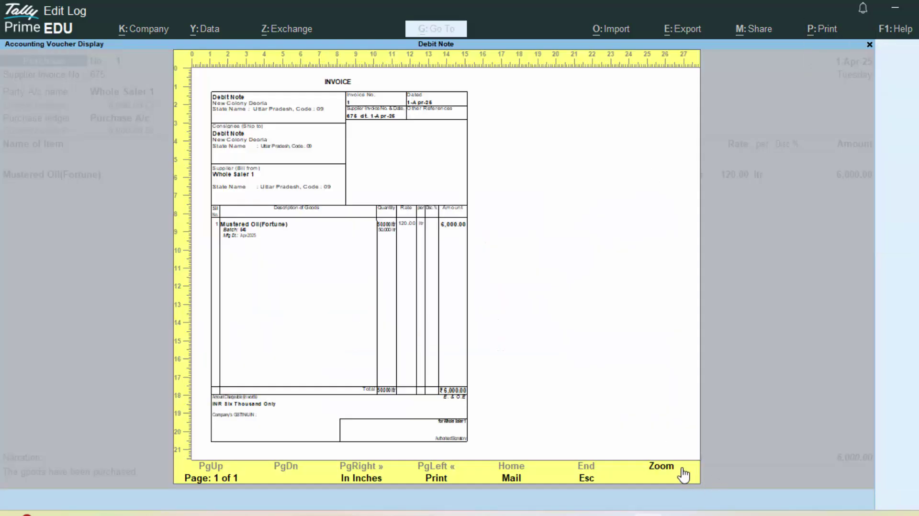
pyautogui.click(673, 471)
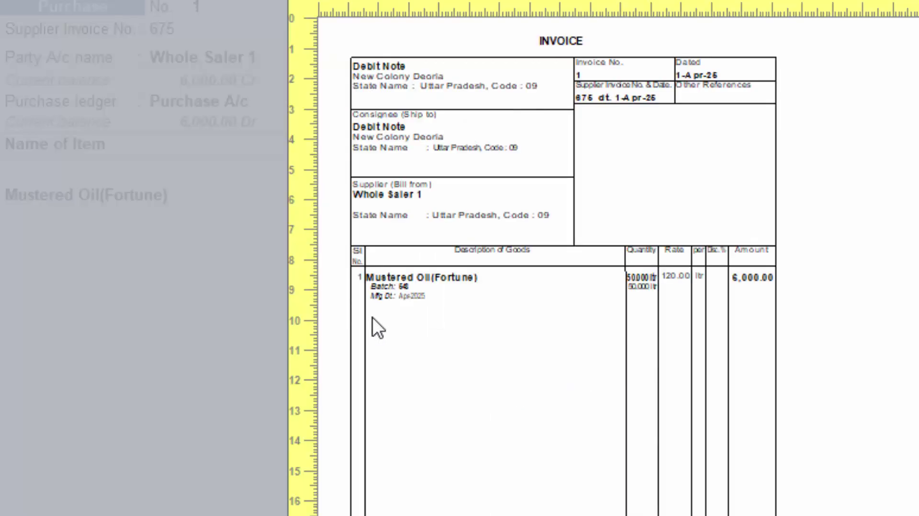
pyautogui.press('Escape')
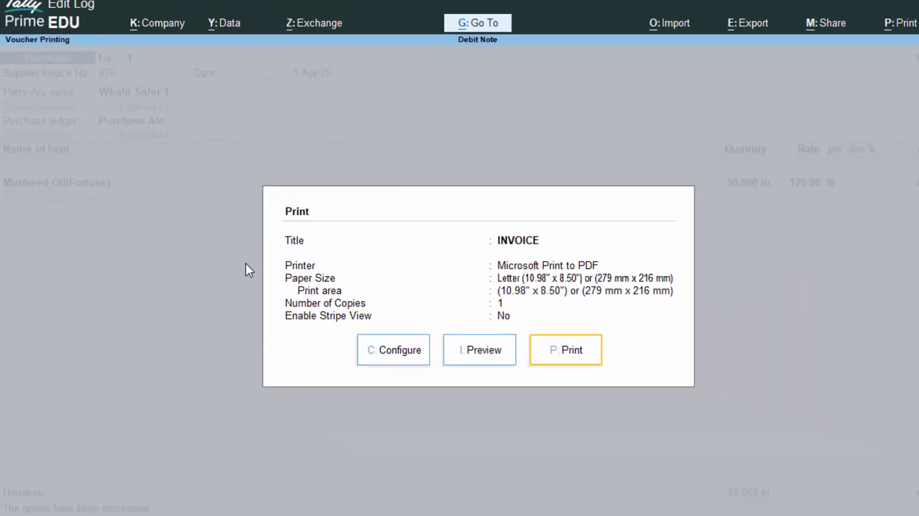
pyautogui.press('Escape')
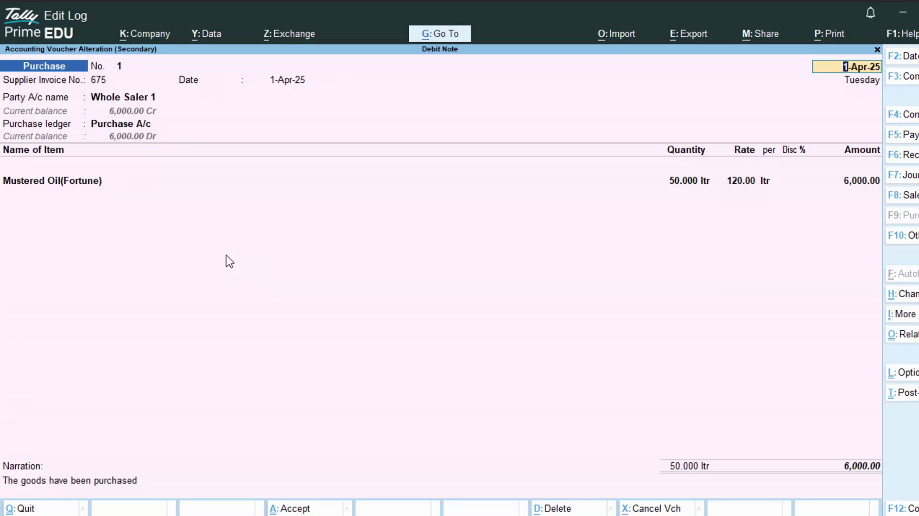
pyautogui.press('Escape')
pyautogui.press('Return')
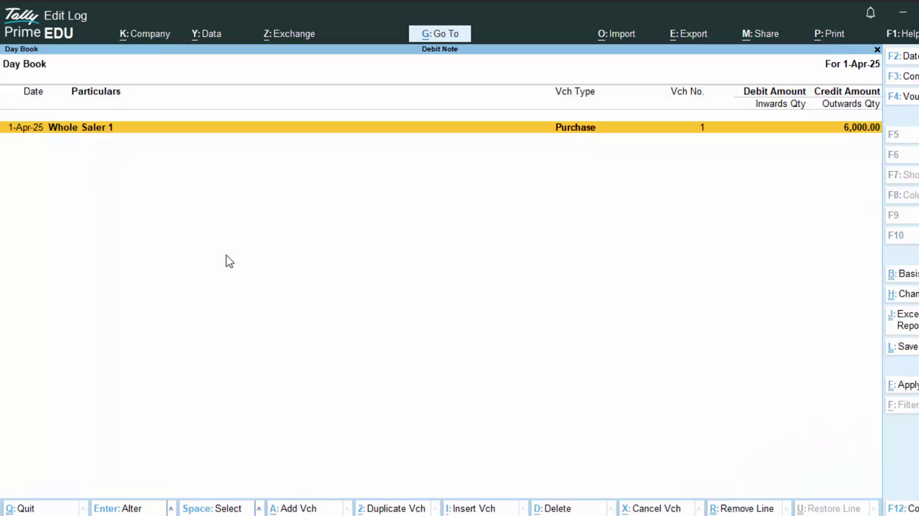
pyautogui.press('Escape')
pyautogui.press('Escape')
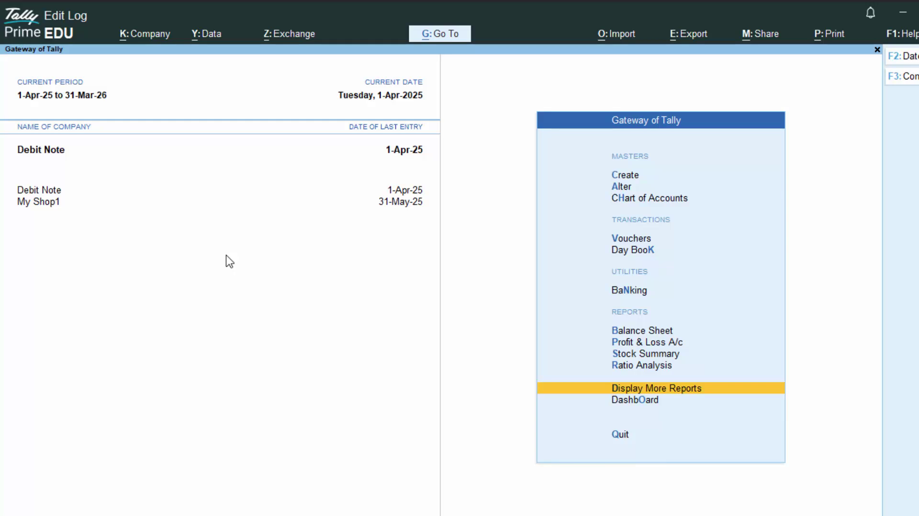
# Reopen the recorded purchase voucher from the Day Book for review, and return to the Gateway of Tally without changing it
pyautogui.press('Return')
pyautogui.press('Down')
pyautogui.press('Return')
pyautogui.press('Return')
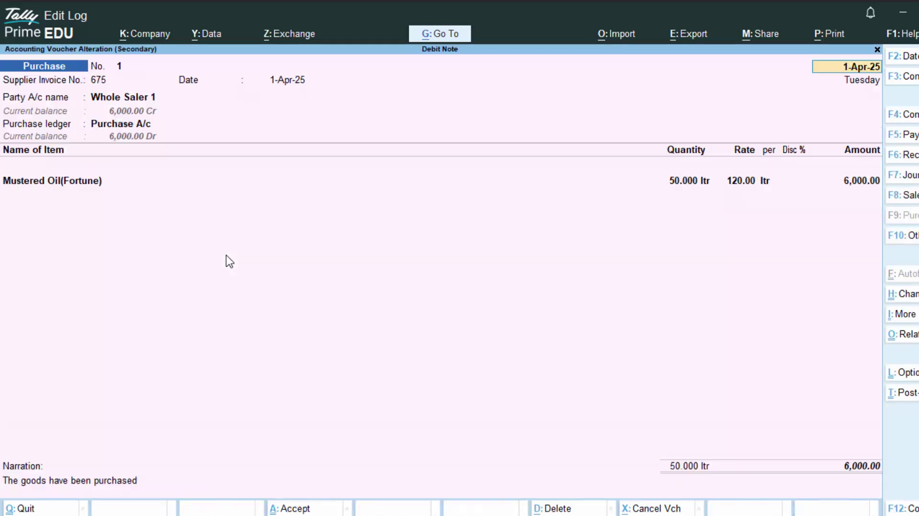
pyautogui.press('Escape')
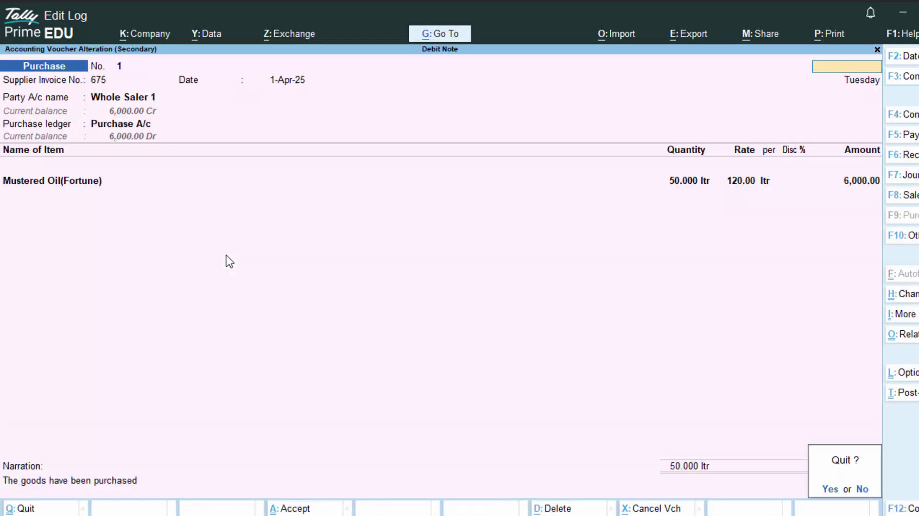
pyautogui.press('Return')
pyautogui.press('Escape')
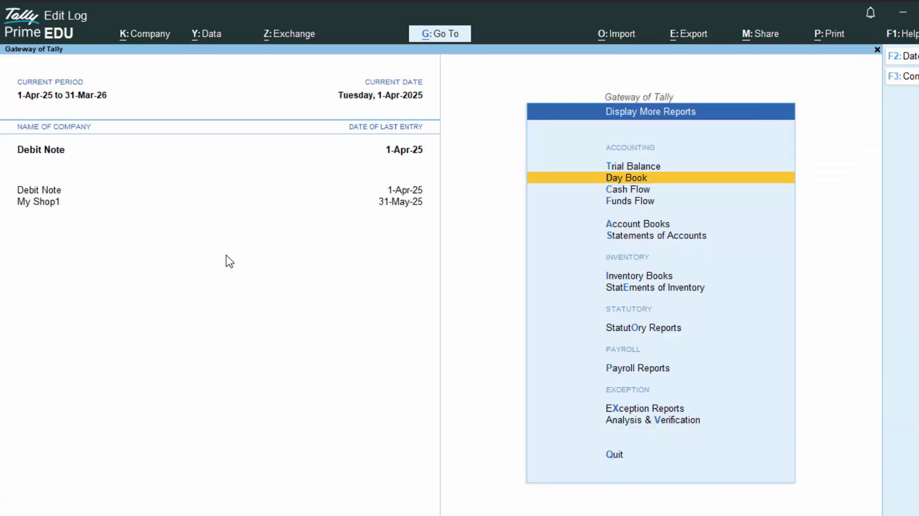
pyautogui.press('Escape')
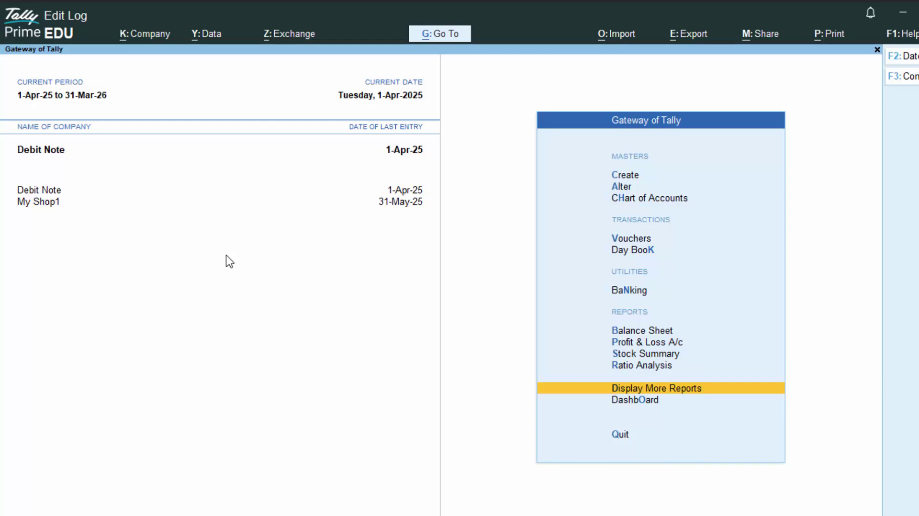
# Start a new voucher and change its type from Purchase to Debit Note
pyautogui.press('v')
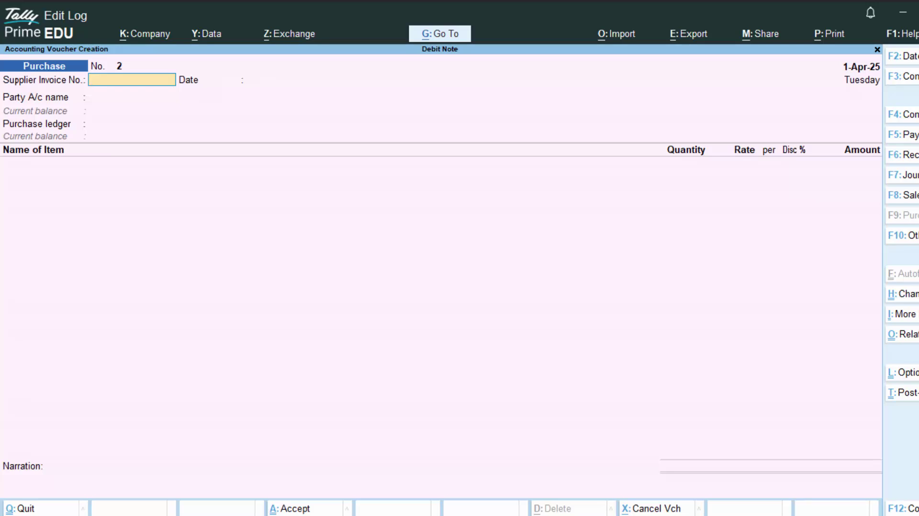
pyautogui.click(908, 242)
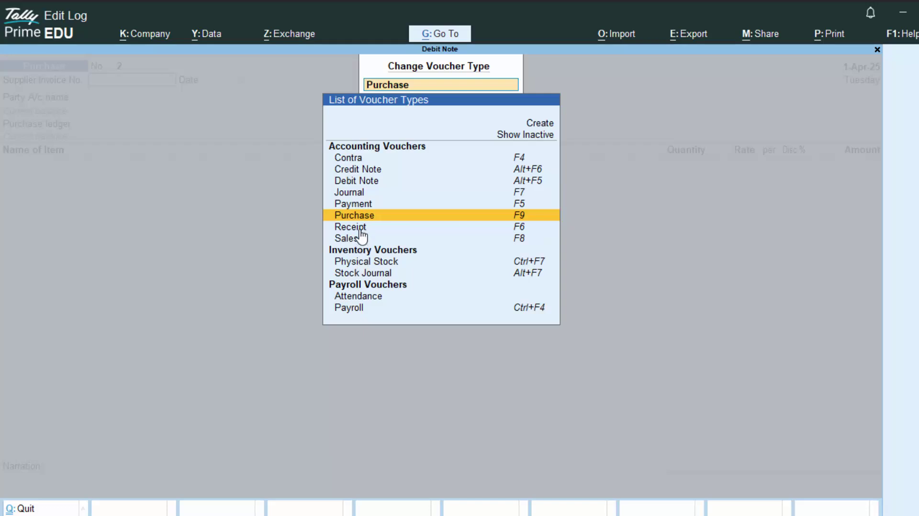
pyautogui.click(362, 182)
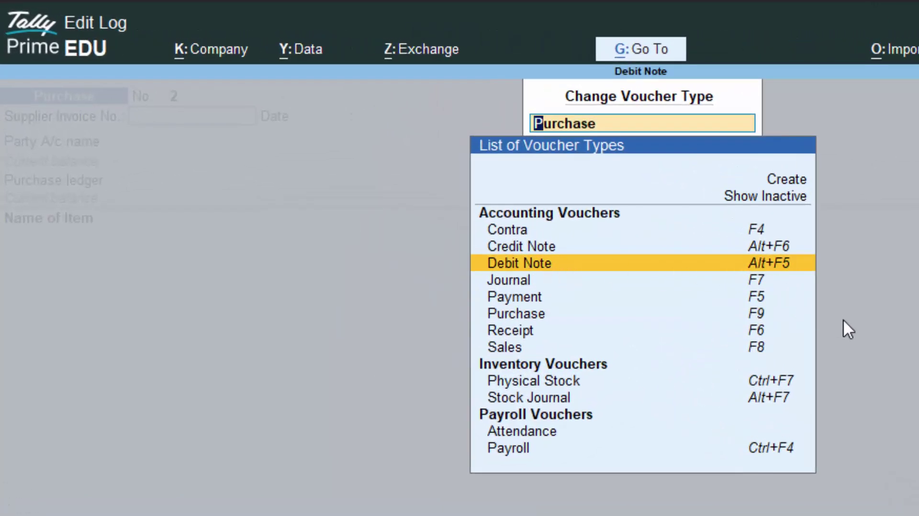
pyautogui.press('Return')
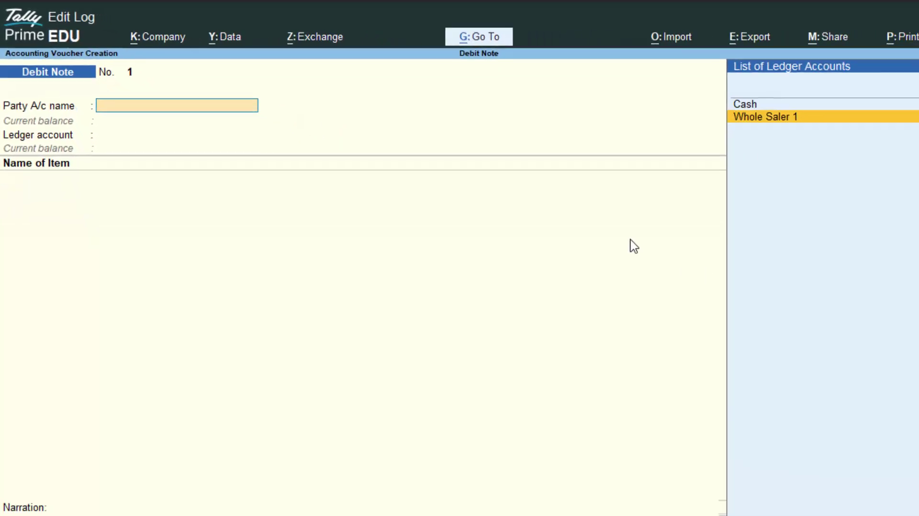
# Choose Whole Saler 1 as the debit note's party and leave the dispatch and original invoice details blank
pyautogui.press('Return')
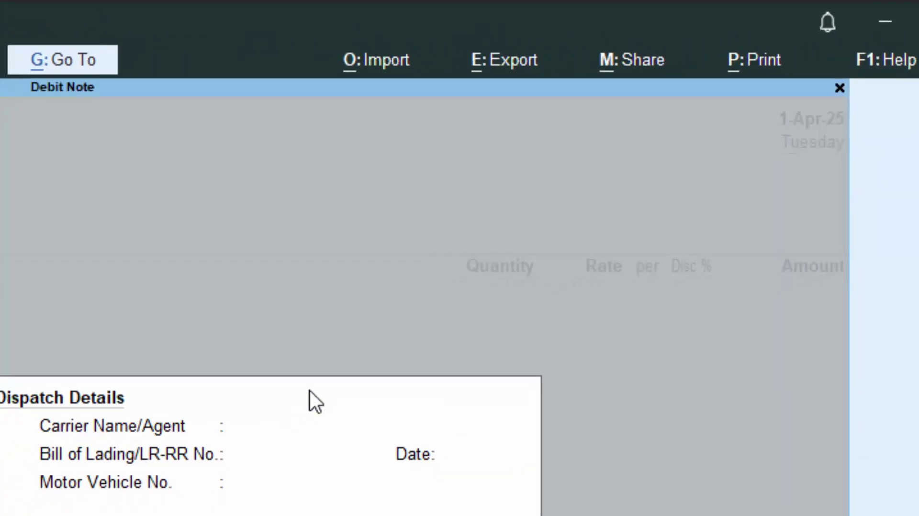
pyautogui.press('Return')
pyautogui.press('Return')
pyautogui.press('Return')
pyautogui.press('Return')
pyautogui.press('Return')
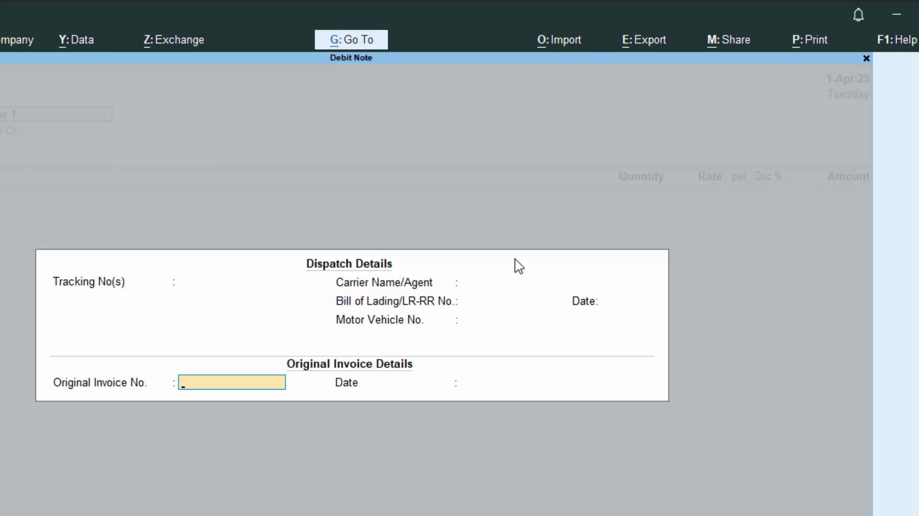
pyautogui.press('Return')
pyautogui.press('Return')
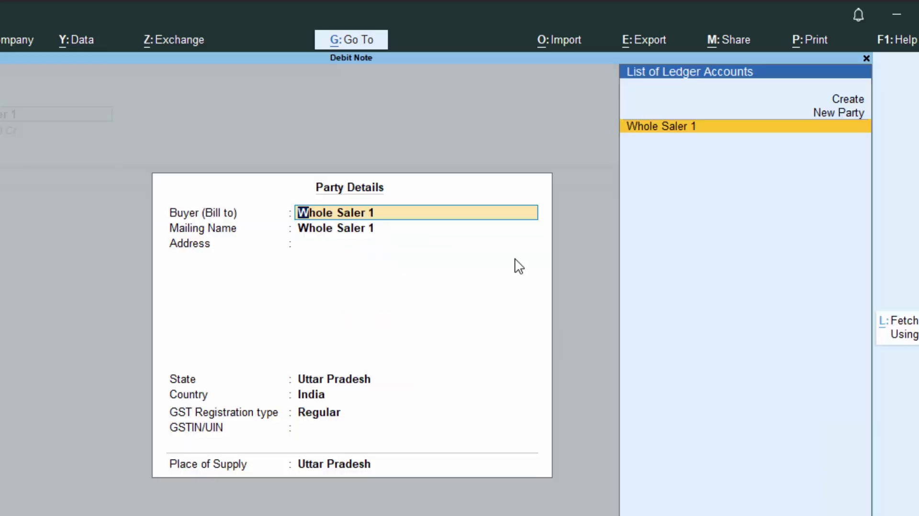
# Accept the party details of Whole Saler 1 with Uttar Pradesh as the place of supply
pyautogui.press('Return')
pyautogui.press('Return')
pyautogui.press('Return')
pyautogui.press('Return')
pyautogui.press('Return')
pyautogui.press('Return')
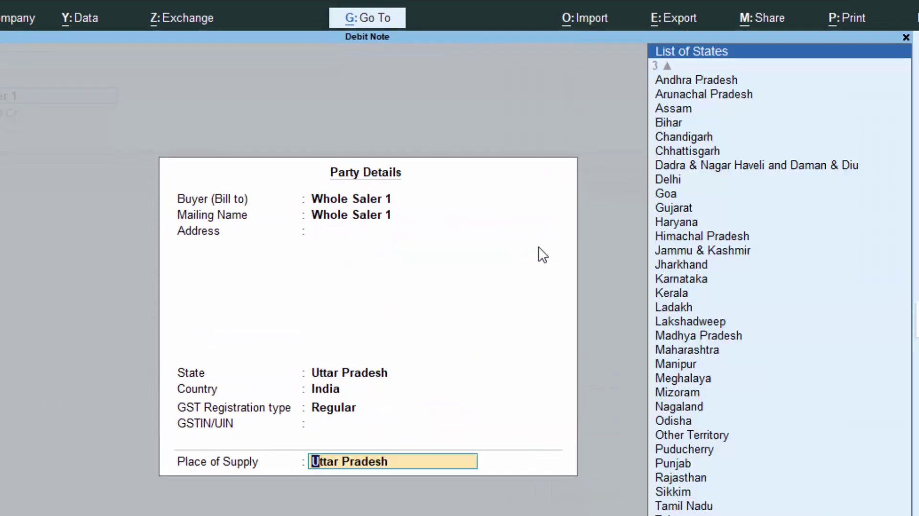
pyautogui.press('Return')
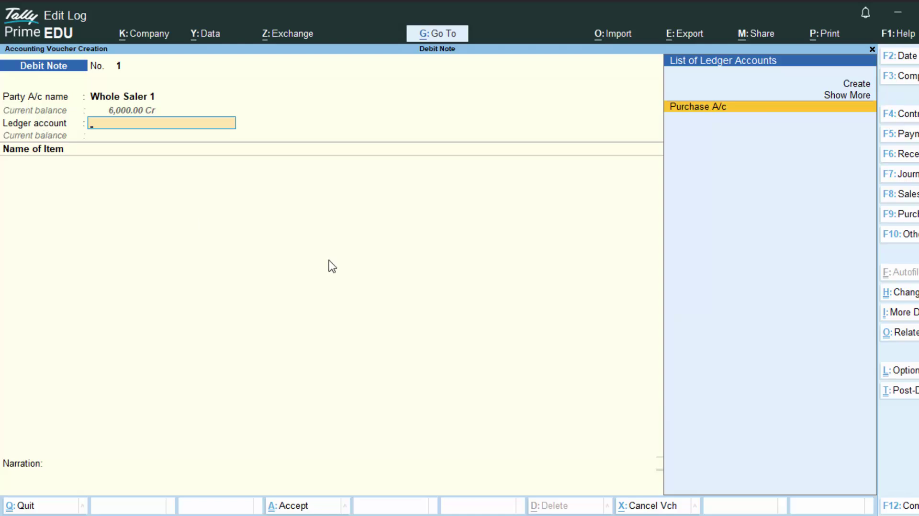
# Create a ledger named Purchase Return under Purchase Accounts from the debit note's ledger account field
pyautogui.press('alt')
pyautogui.hotkey('alt', 'c')
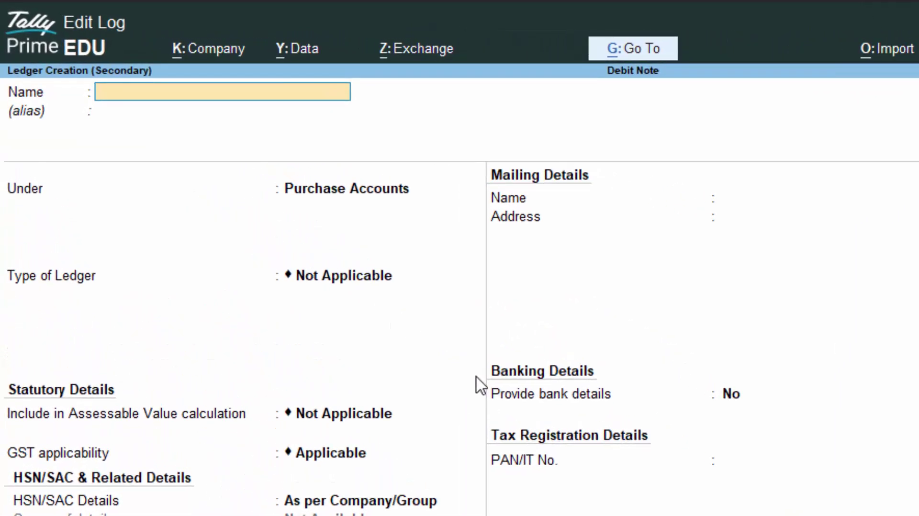
pyautogui.write('Purchase Ret')
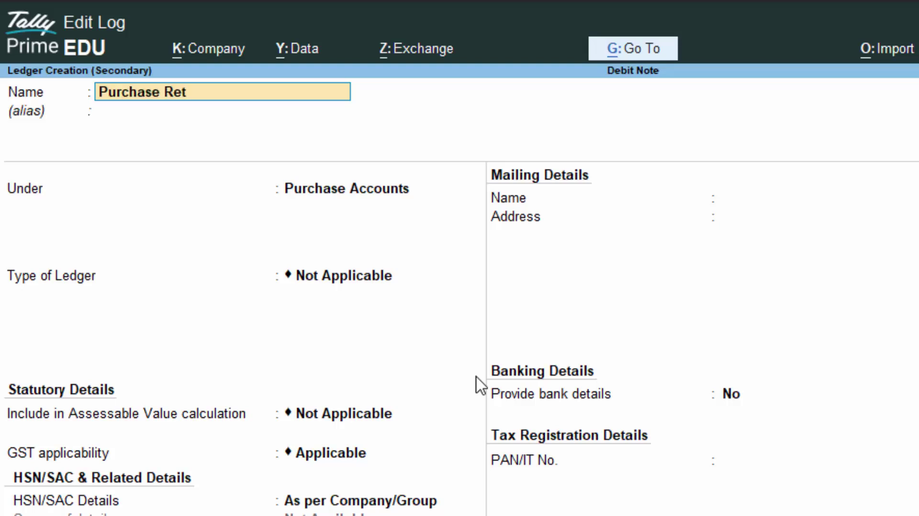
pyautogui.write('urn')
pyautogui.press('Return')
pyautogui.press('Return')
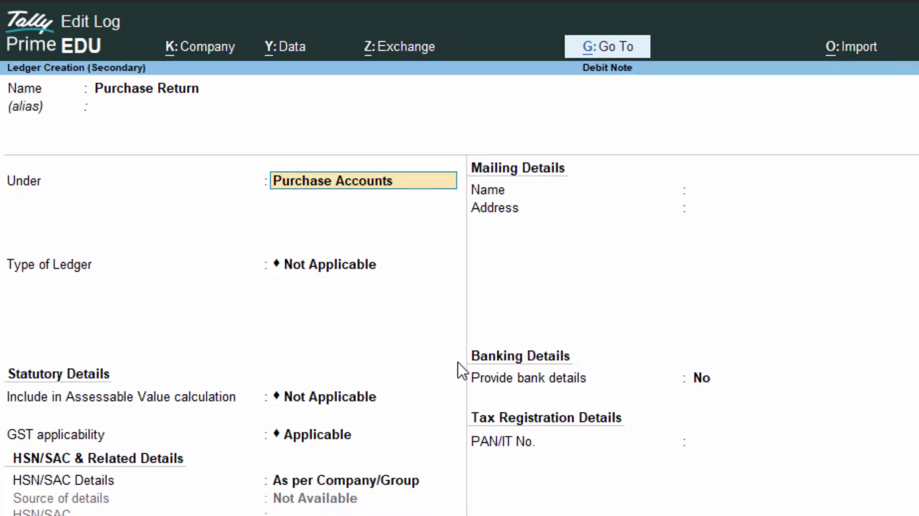
pyautogui.press('Return')
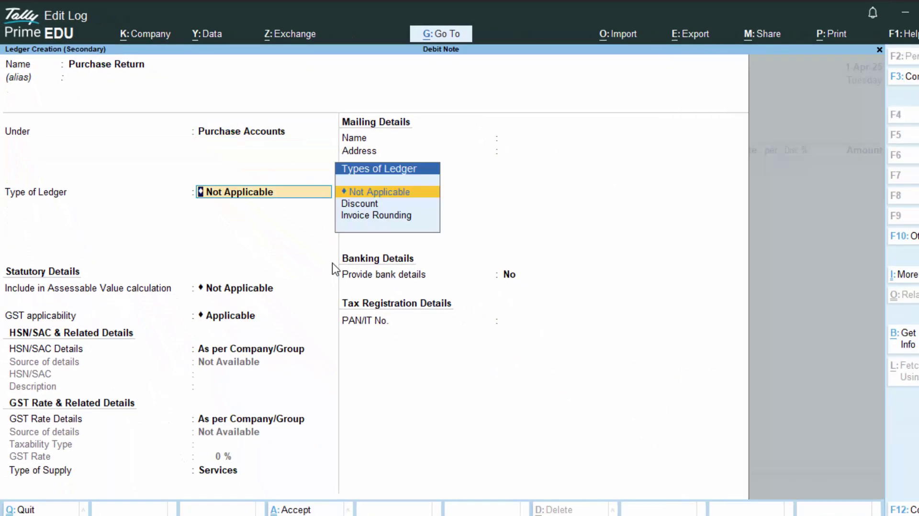
# Keep the default ledger type, GST and supply settings for Purchase Return and save it as the debit note's ledger account
pyautogui.press('Return')
pyautogui.press('Return')
pyautogui.press('Return')
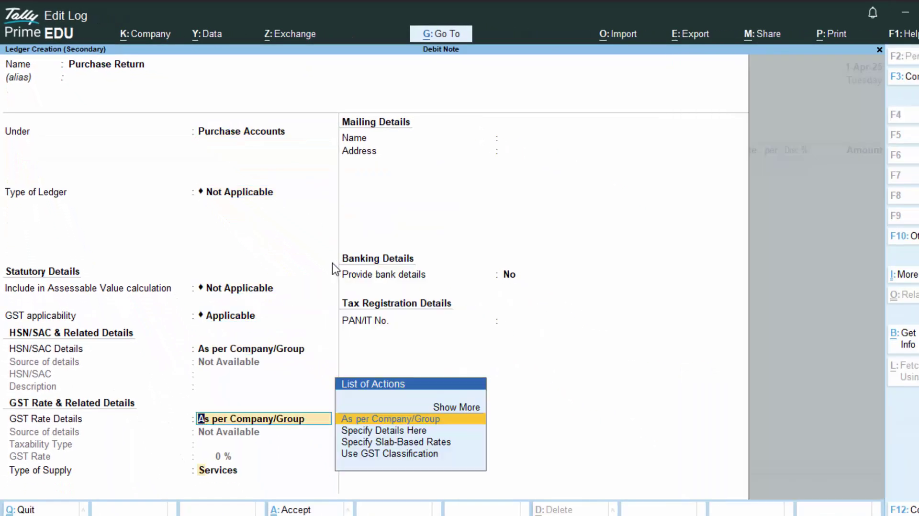
pyautogui.press('Return')
pyautogui.press('Return')
pyautogui.press('Return')
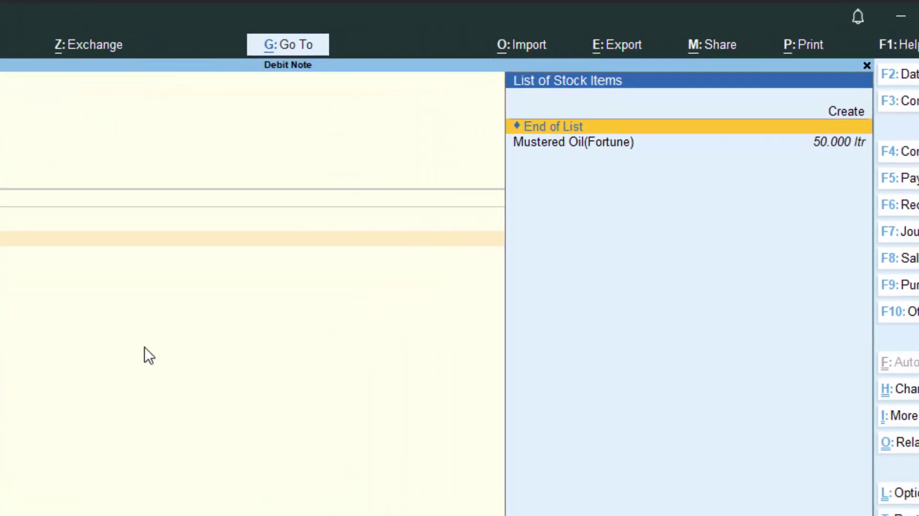
# Add Mustered Oil(Fortune) to the debit note and allocate 7 ltr from batch 543 at 120 per ltr
pyautogui.press('Down')
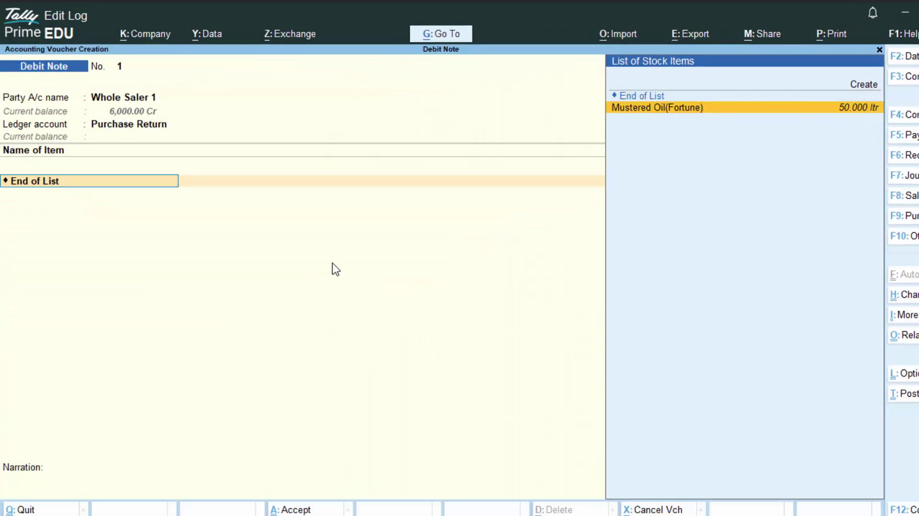
pyautogui.press('Return')
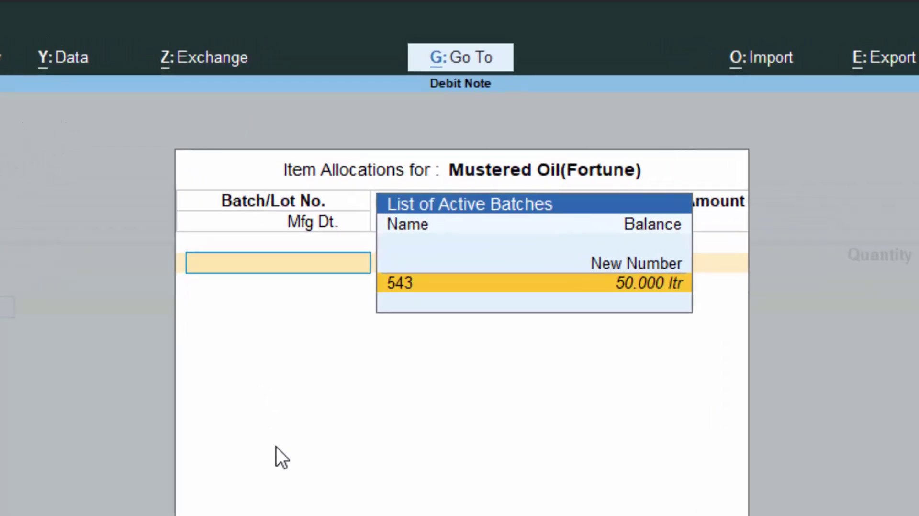
pyautogui.press('Return')
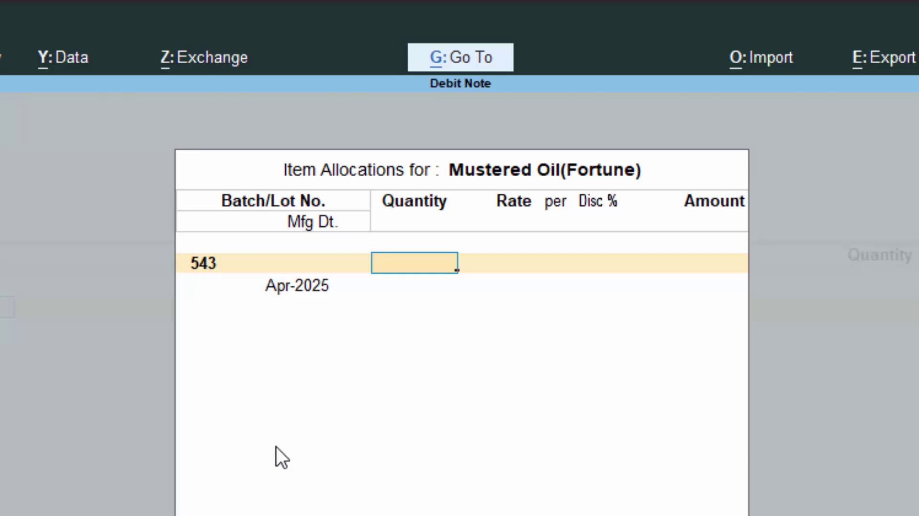
pyautogui.write('7')
pyautogui.press('Return')
pyautogui.press('Return')
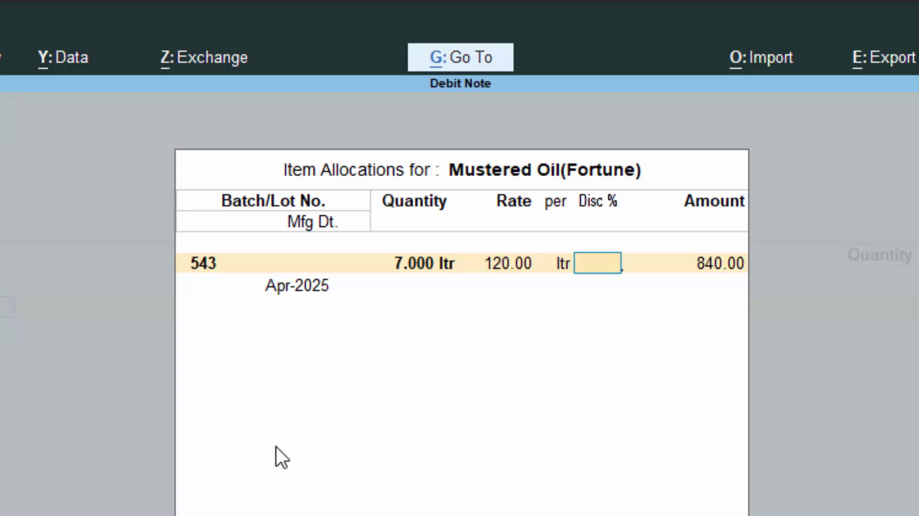
# Skip the discount, try to clear the batch 543 allocation's amount, and return to the item name
pyautogui.press('Return')
pyautogui.press('Delete')
pyautogui.press('Delete')
pyautogui.press('Delete')
pyautogui.press('Delete')
pyautogui.press('Delete')
pyautogui.press('Delete')
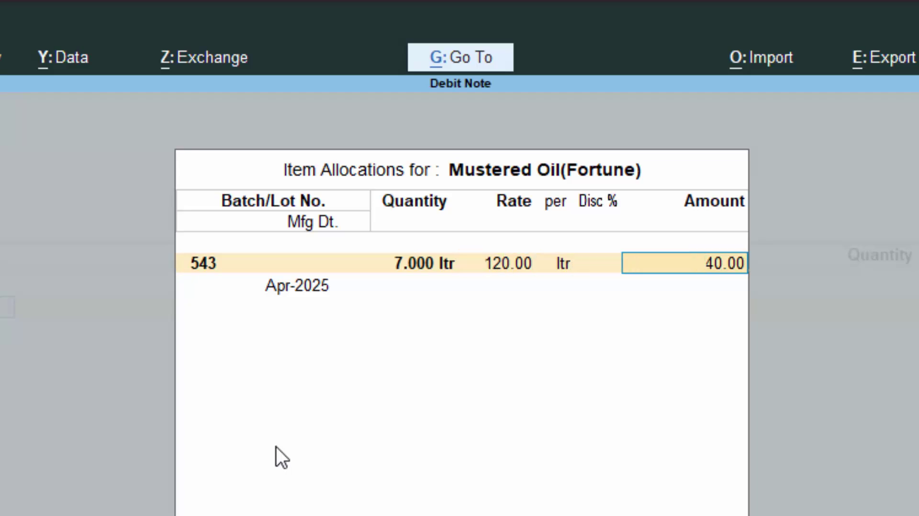
pyautogui.press('Return')
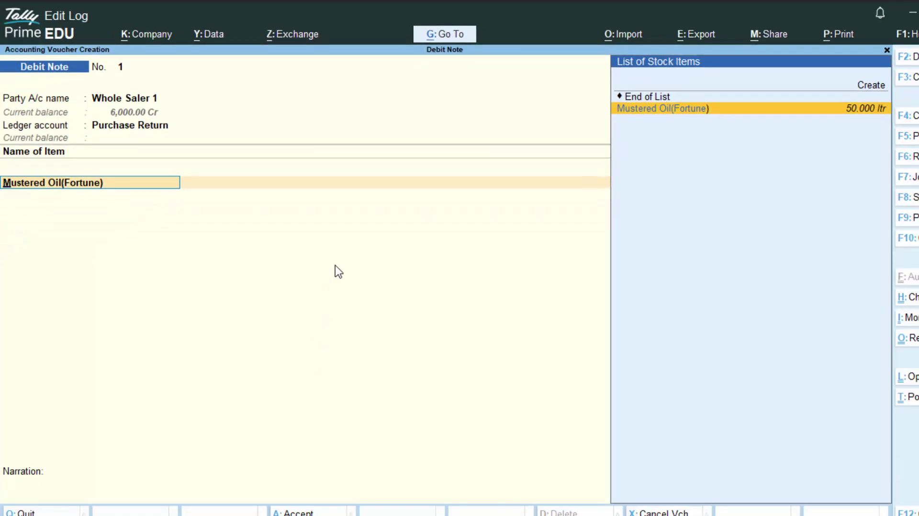
# Discard the unfinished debit note without saving it
pyautogui.press('Escape')
pyautogui.press('Escape')
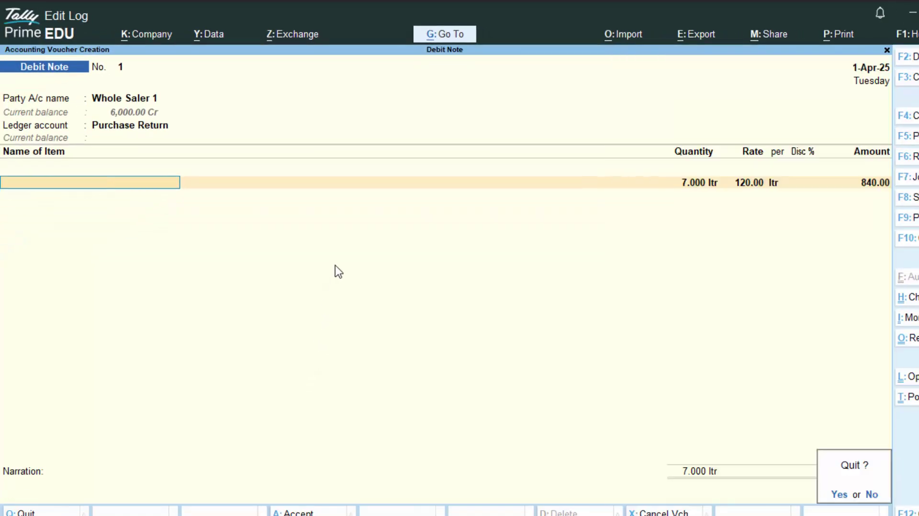
pyautogui.press('y')
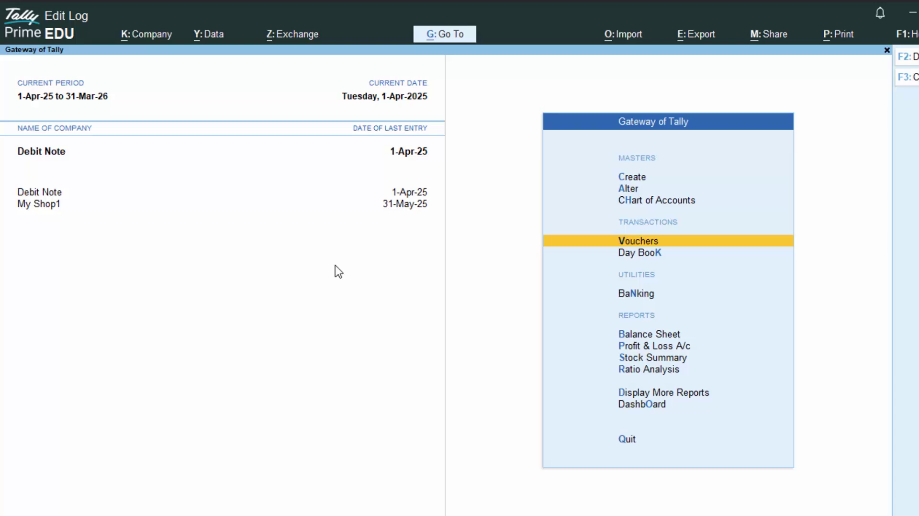
# Check the stock summary and the monthly stock figures of Mustered Oil(Fortune), and close the reports
pyautogui.press('Down')
pyautogui.press('Down')
pyautogui.press('Down')
pyautogui.press('Down')
pyautogui.press('Down')
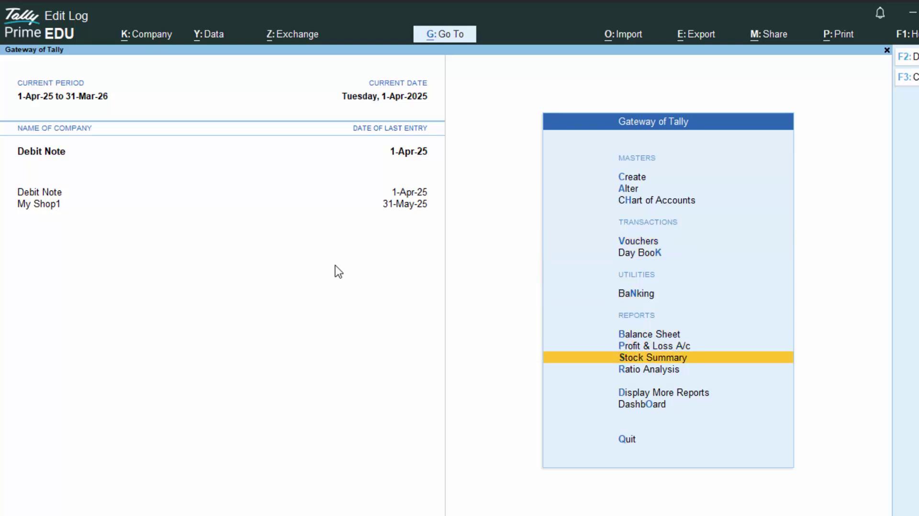
pyautogui.press('Return')
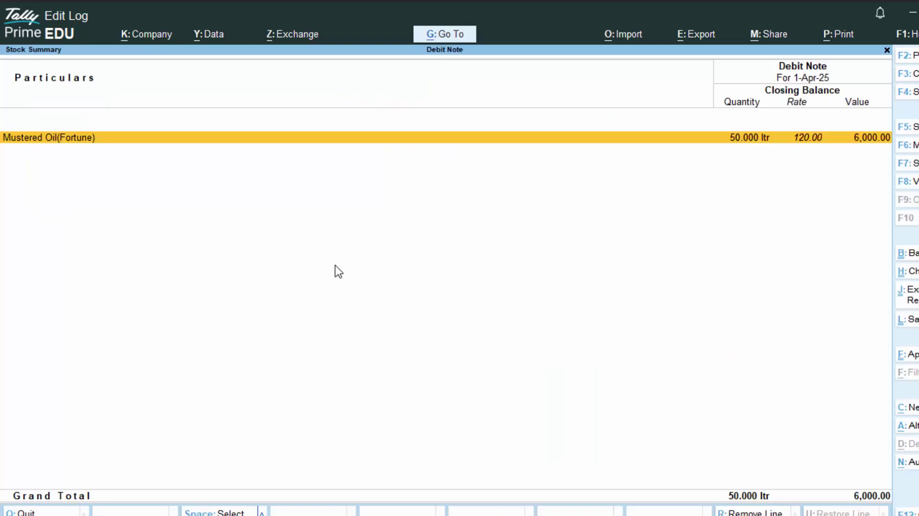
pyautogui.press('Return')
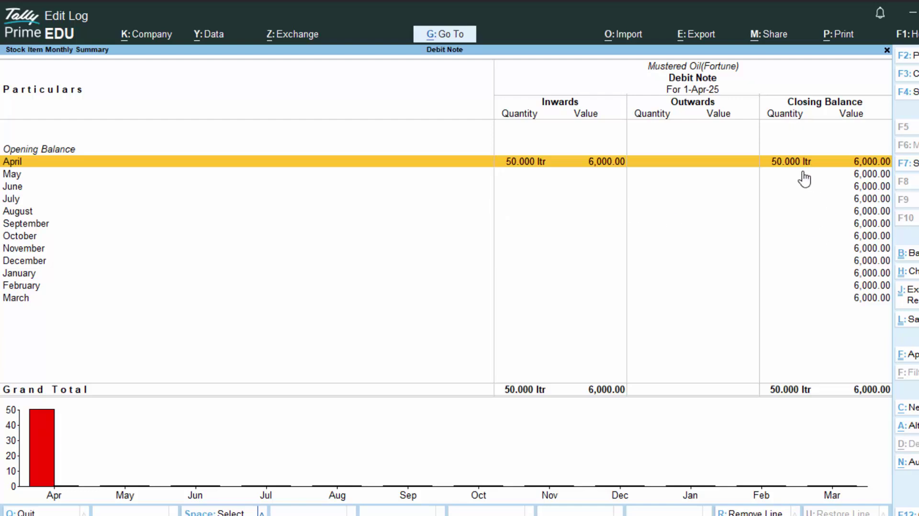
pyautogui.press('Escape')
pyautogui.press('Escape')
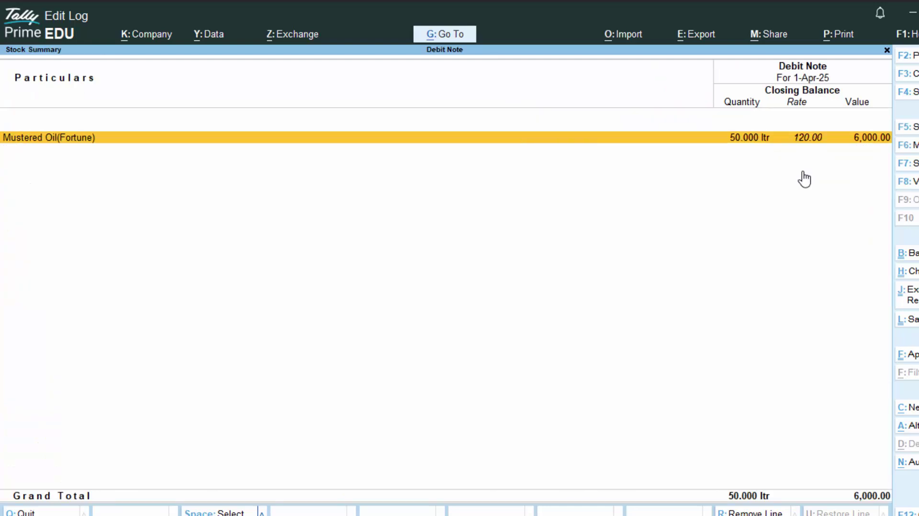
# Start a debit note for Whole Saler 1 with the default supplementary details and Purchase Return as its ledger account
pyautogui.press('v')
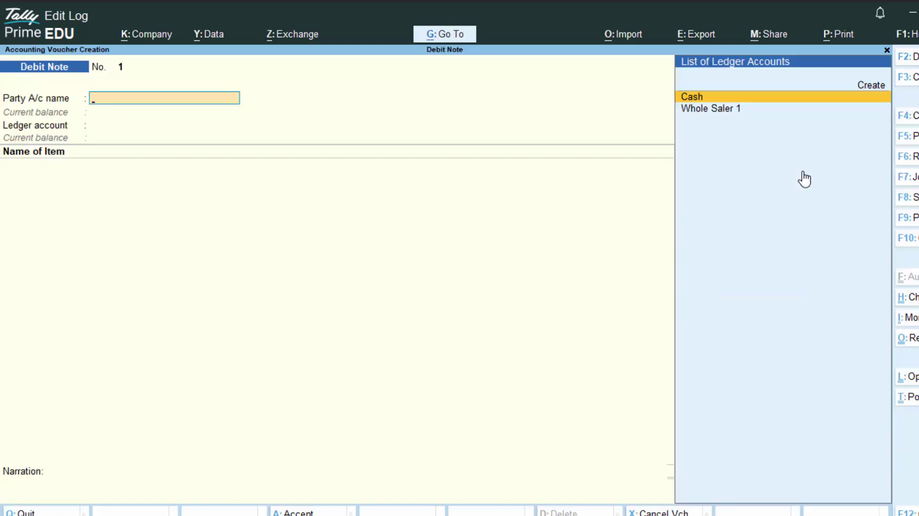
pyautogui.press('Down')
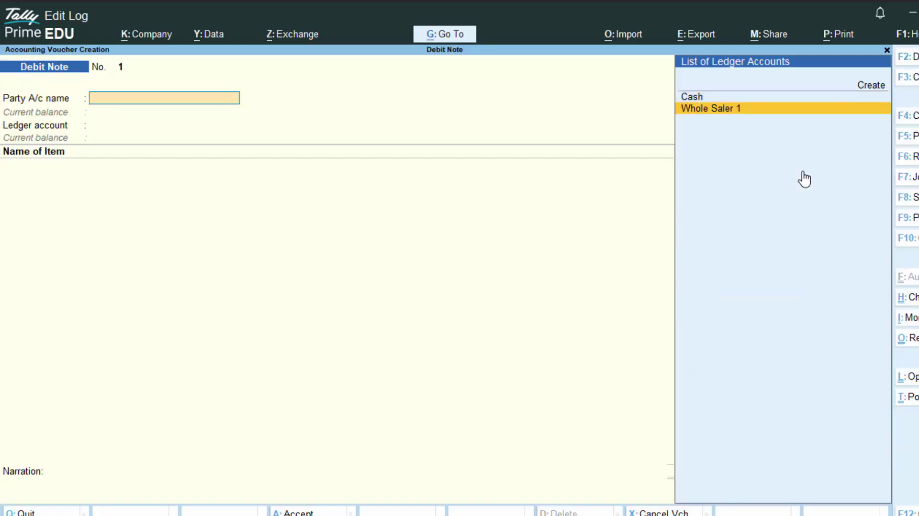
pyautogui.press('Return')
pyautogui.press('Return')
pyautogui.press('Return')
pyautogui.press('Return')
pyautogui.press('Return')
pyautogui.press('Return')
pyautogui.press('Return')
pyautogui.press('Return')
pyautogui.press('Return')
pyautogui.press('Return')
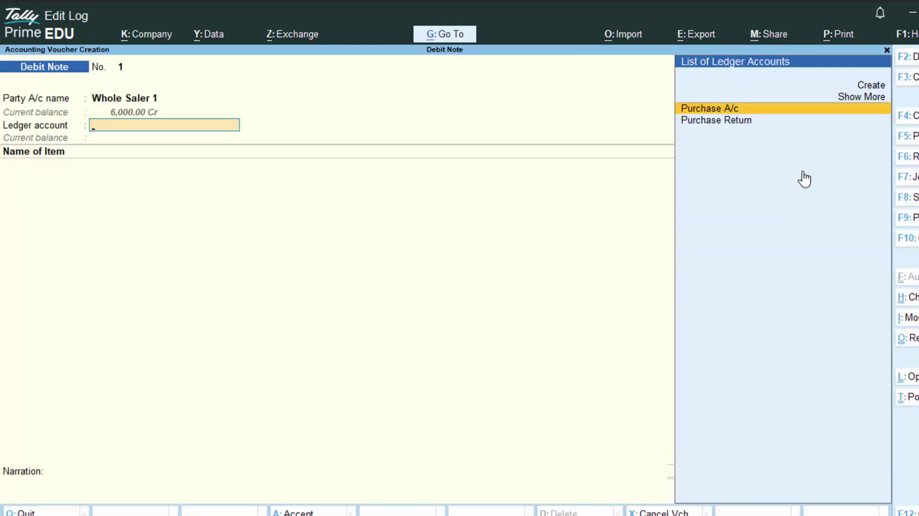
pyautogui.press('Down')
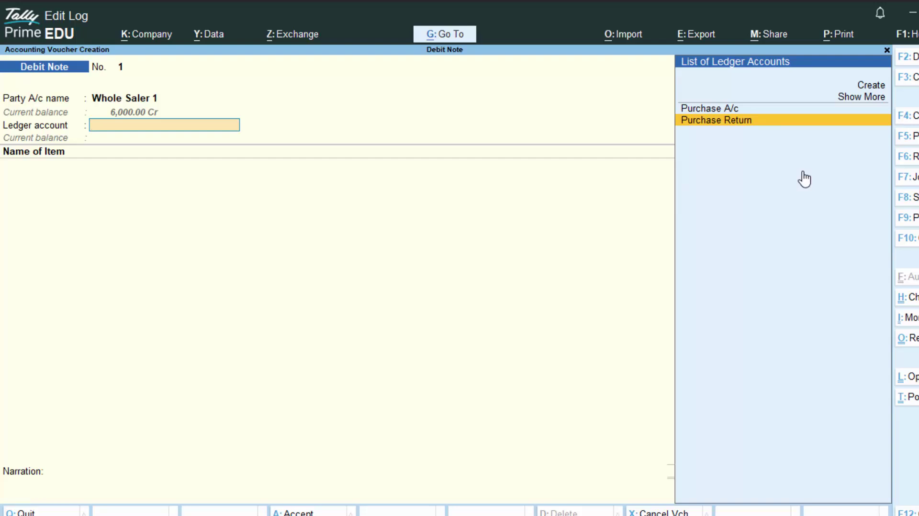
pyautogui.press('Return')
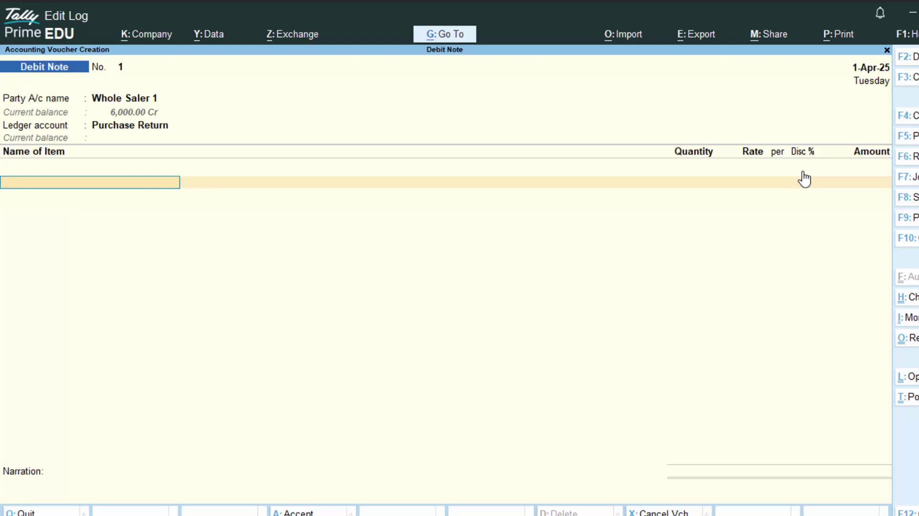
# Add Mustered Oil(Fortune) with 7 ltr from batch 543 at 120 per ltr and end the item list
pyautogui.write('M')
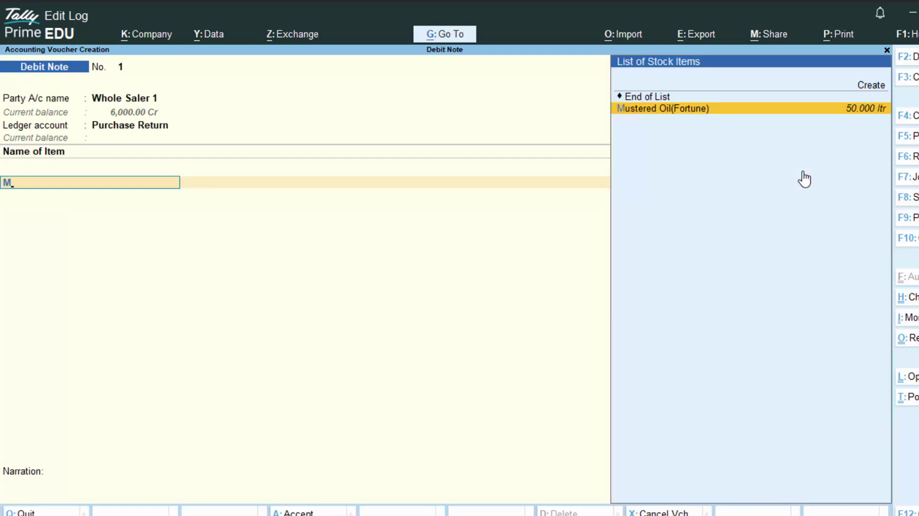
pyautogui.press('Return')
pyautogui.press('Return')
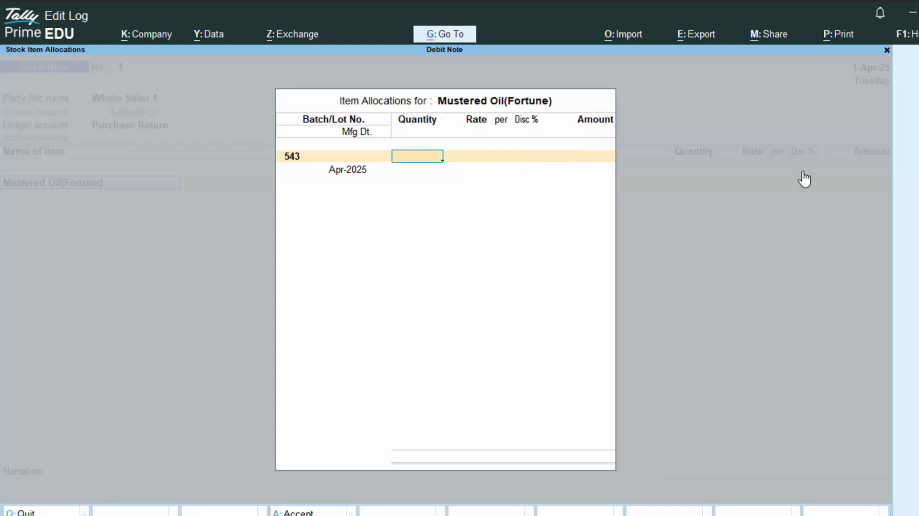
pyautogui.write('7')
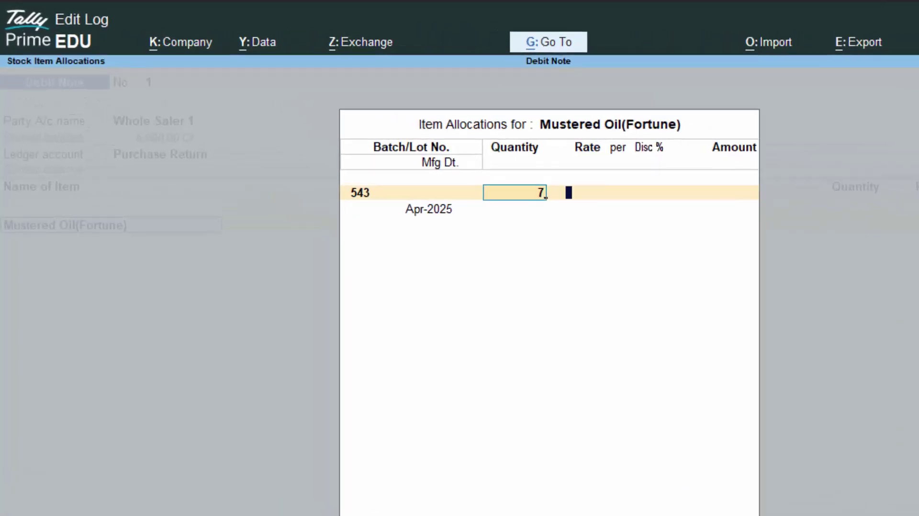
pyautogui.press('Return')
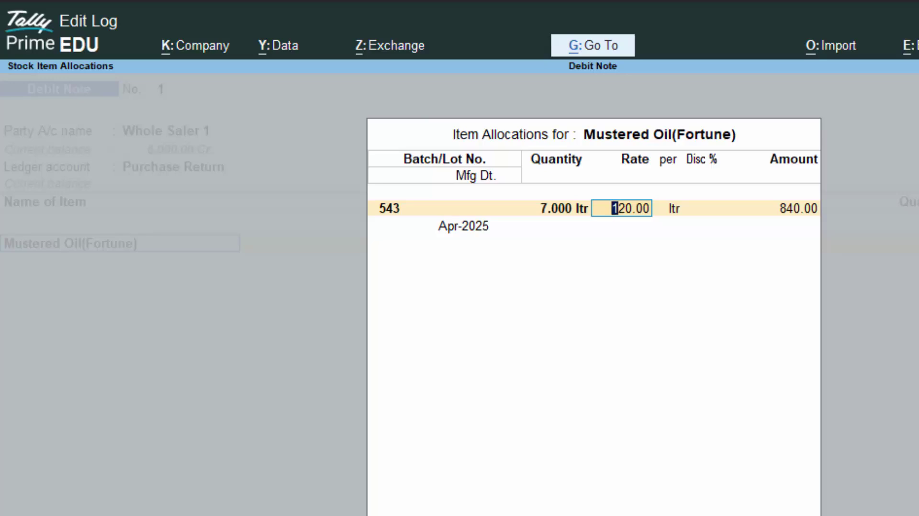
pyautogui.press('Return')
pyautogui.press('Return')
pyautogui.press('Return')
pyautogui.press('Return')
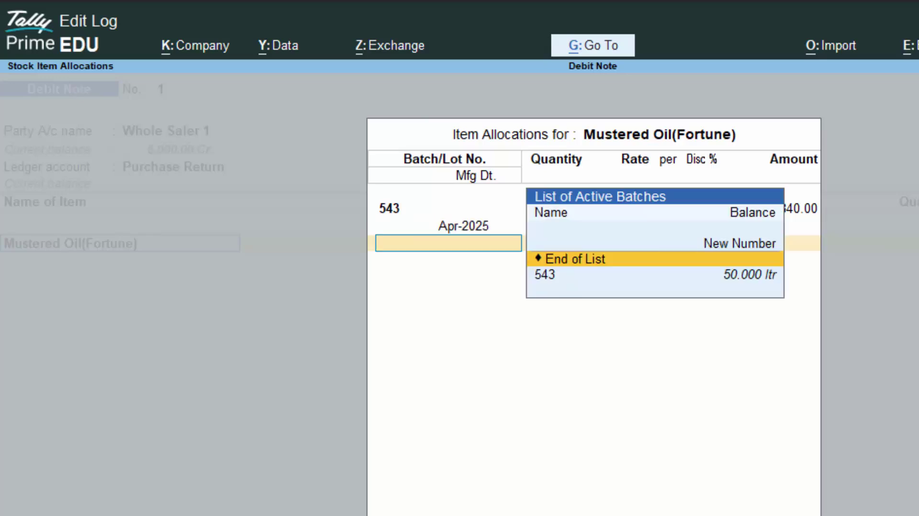
pyautogui.press('Return')
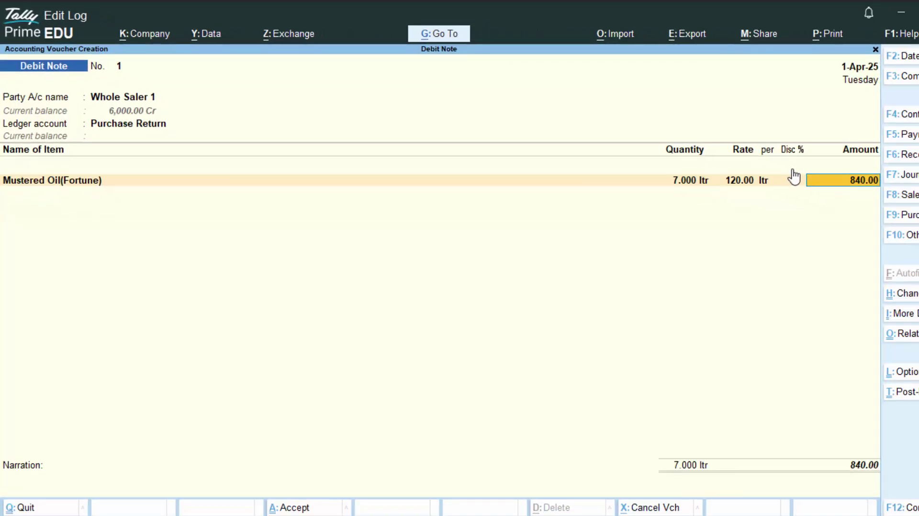
pyautogui.press('Return')
pyautogui.press('Return')
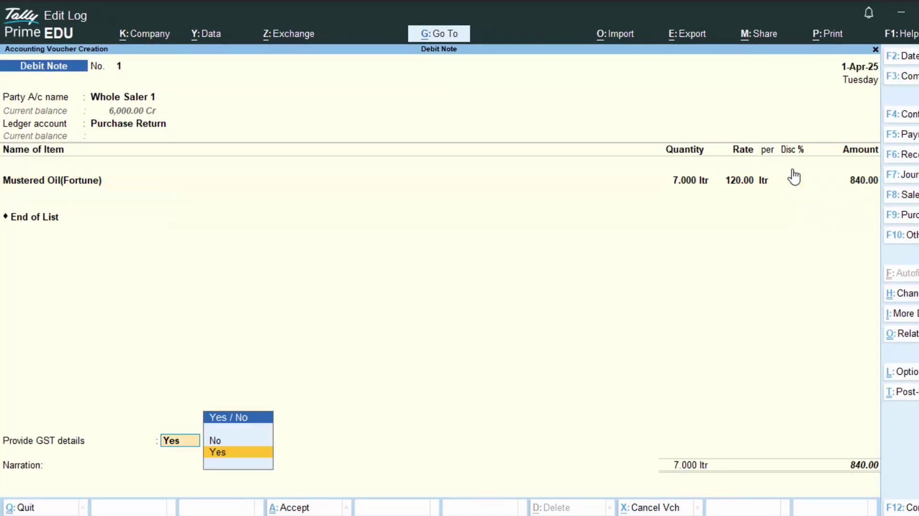
# Decline providing GST details and allocate the 840.00 debit against bill reference 675
pyautogui.press('Up')
pyautogui.press('Return')
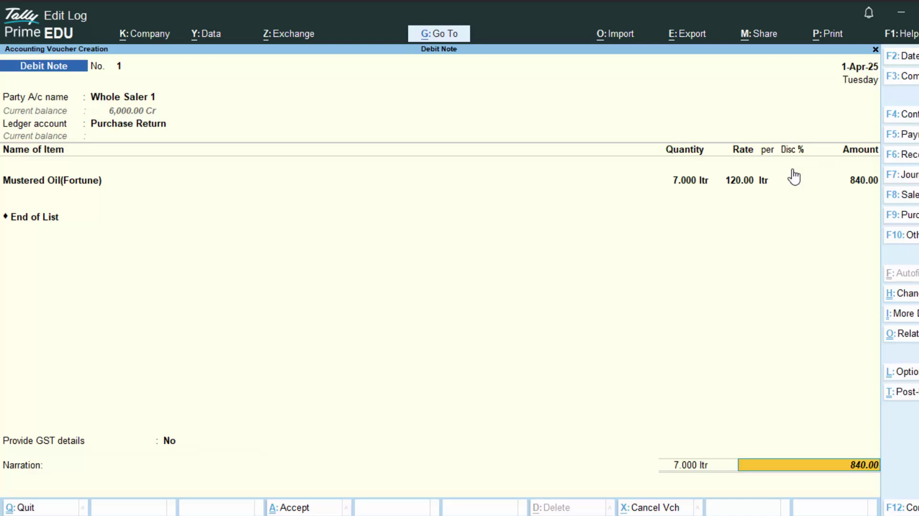
pyautogui.press('Return')
pyautogui.press('Return')
pyautogui.press('Return')
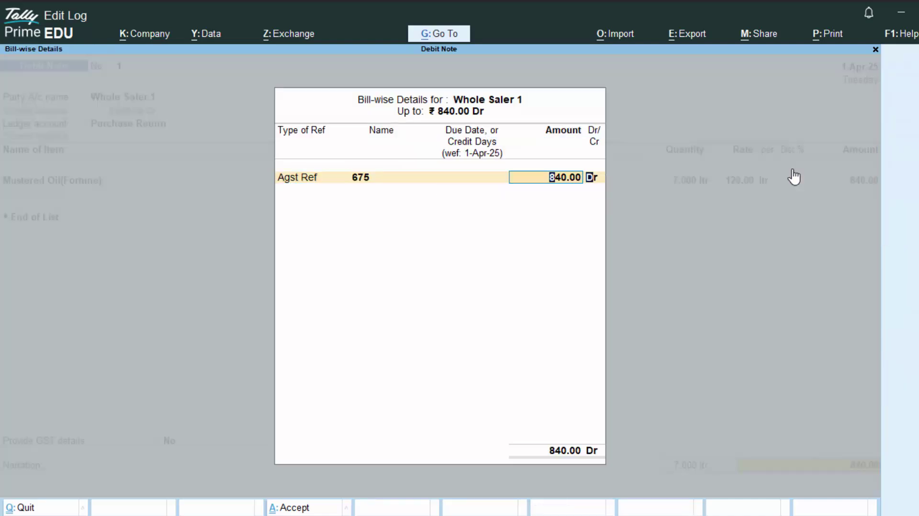
pyautogui.press('Return')
pyautogui.press('Return')
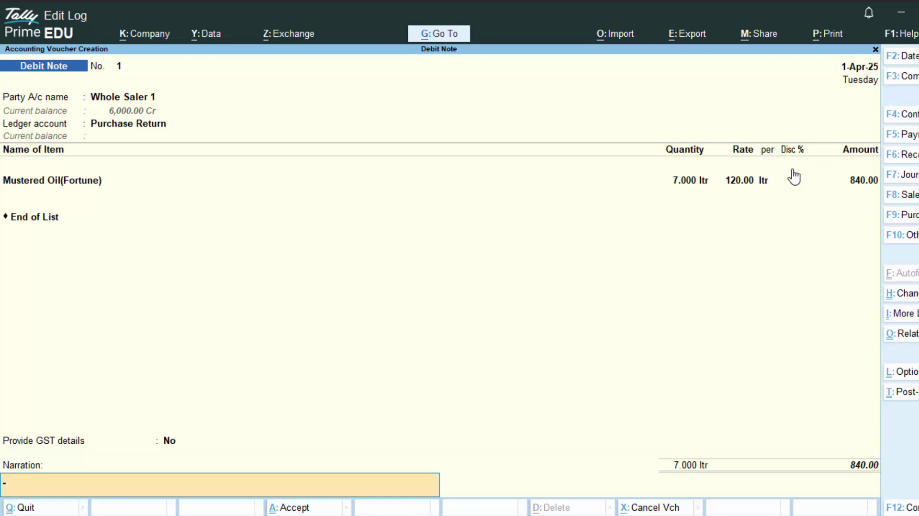
# Enter the narration "The goods returned due to bad quality", save the debit note and leave voucher entry
pyautogui.write('The goods returned')
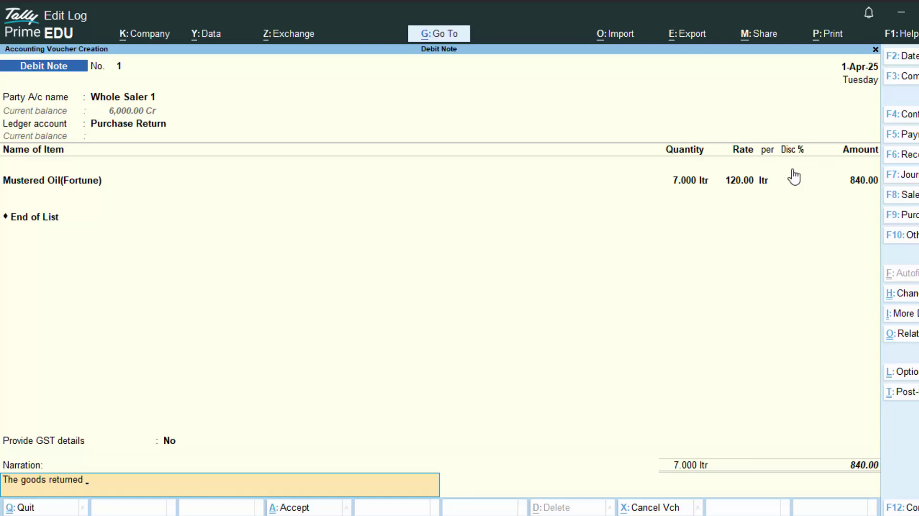
pyautogui.write(' due to bad')
pyautogui.write(' qualit')
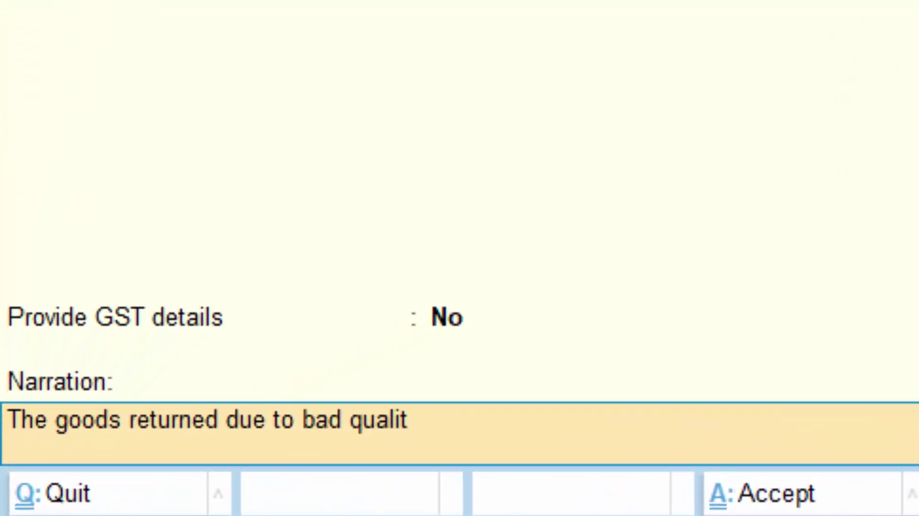
pyautogui.write('y')
pyautogui.press('Return')
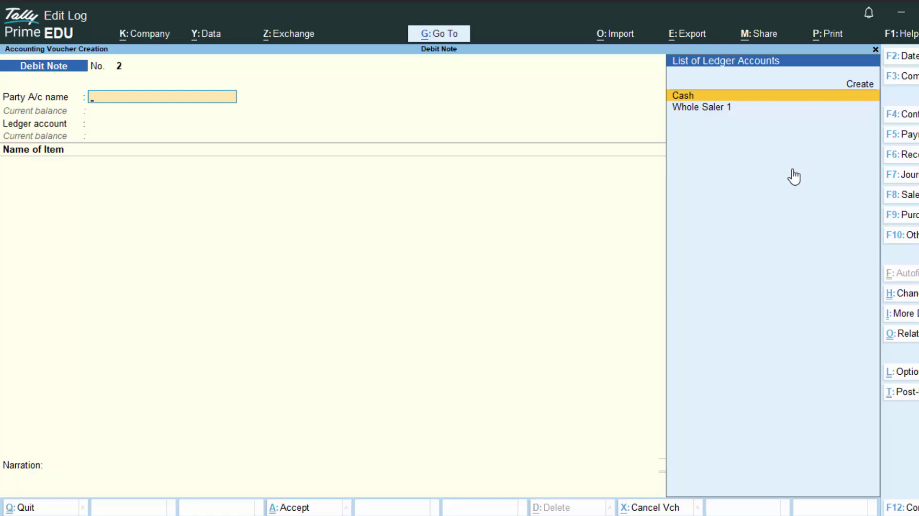
pyautogui.press('Escape')
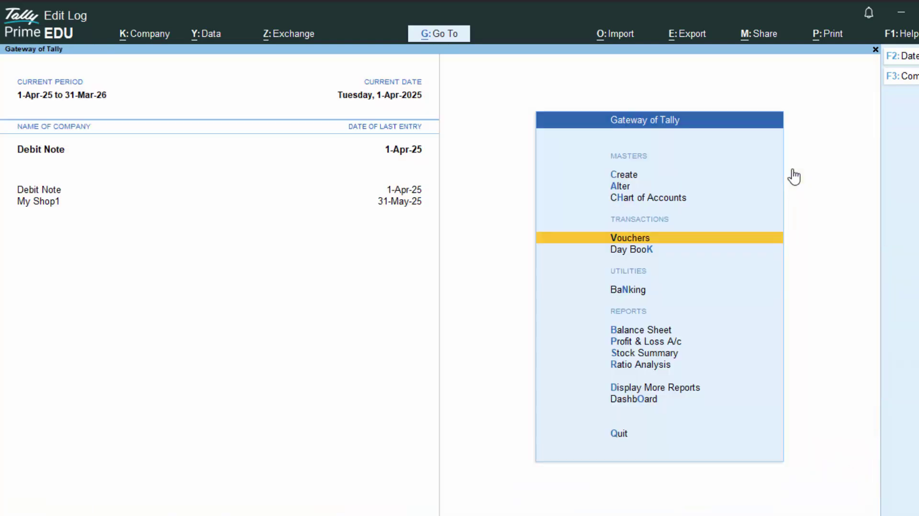
# Open the Whole Saler 1 purchase voucher from the Day Book to review it, and close it without changes
pyautogui.press('k')
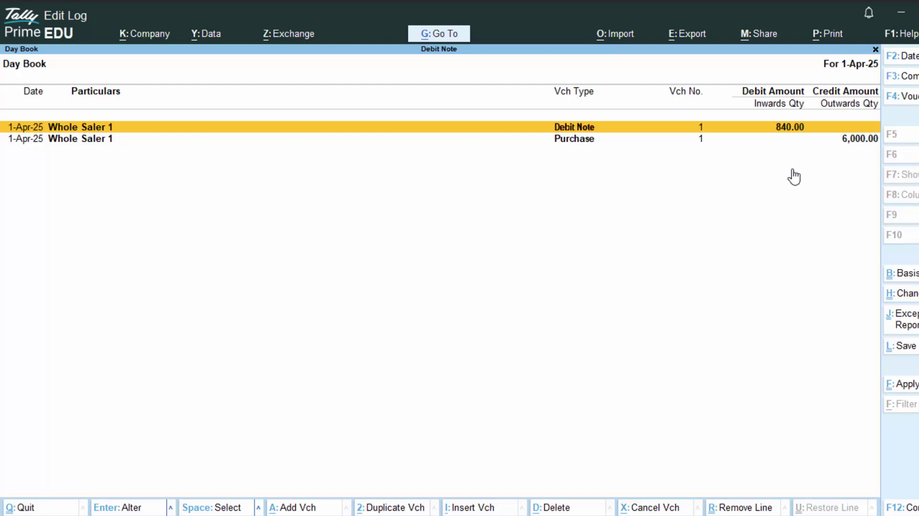
pyautogui.press('Down')
pyautogui.press('Return')
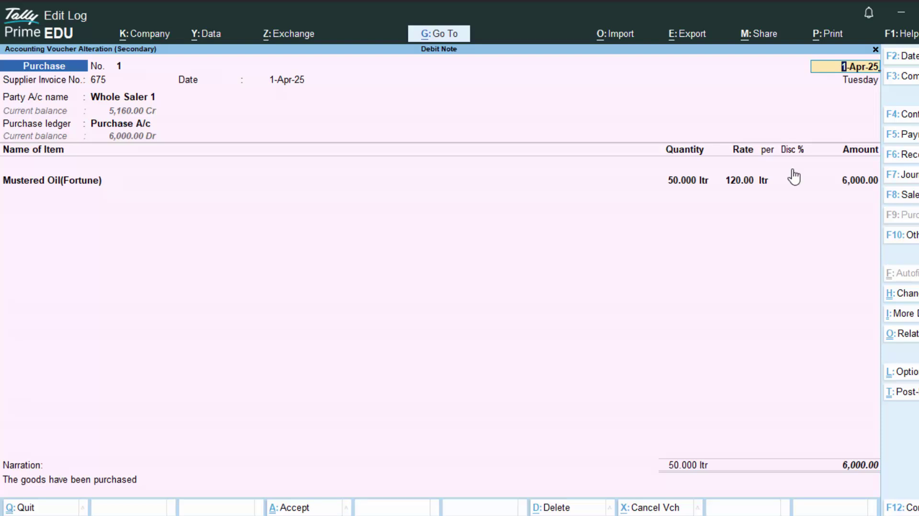
pyautogui.press('BackSpace')
pyautogui.press('Escape')
pyautogui.press('Return')
# Review the saved debit note voucher from the Day Book, and leave both without changes
pyautogui.press('Up')
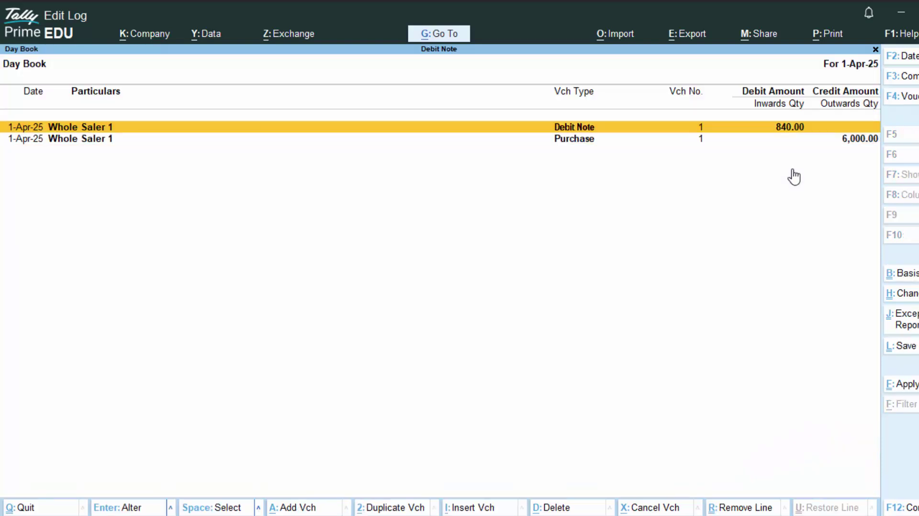
pyautogui.press('Return')
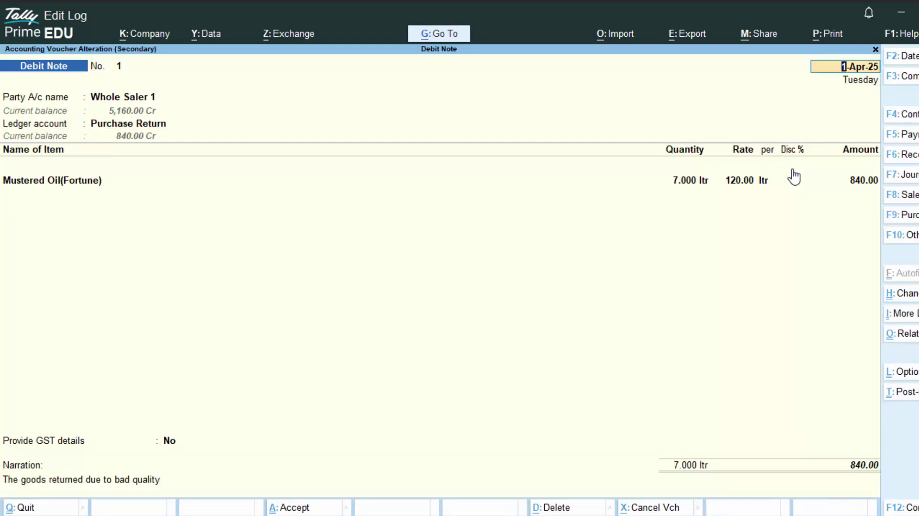
pyautogui.press('BackSpace')
pyautogui.press('Escape')
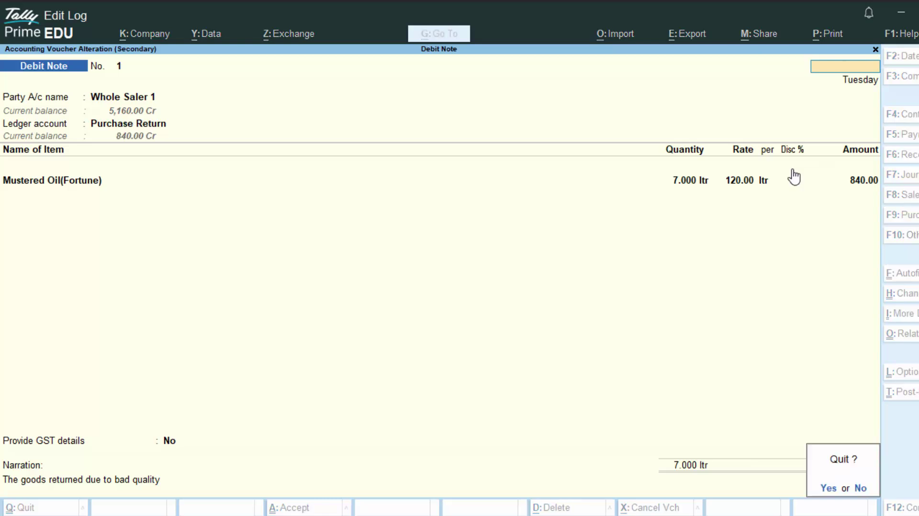
pyautogui.press('Return')
pyautogui.press('Escape')
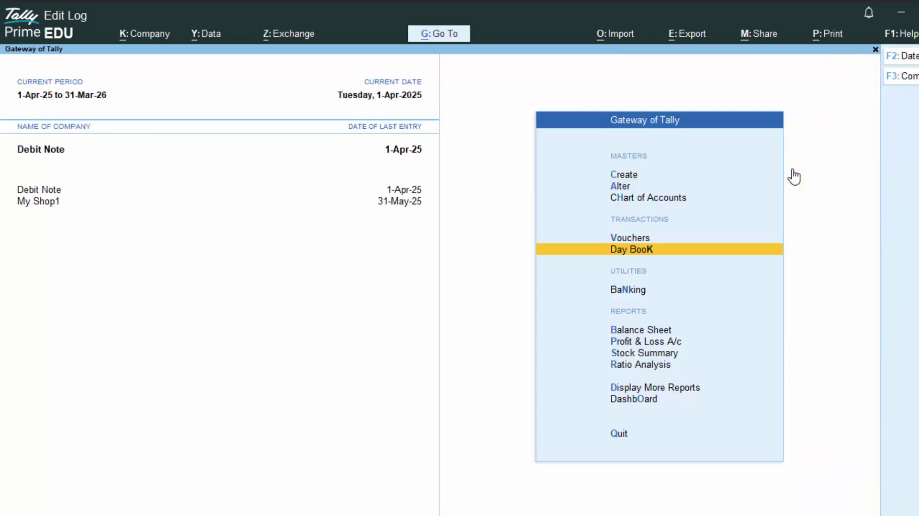
# Recheck the stock summary and open the monthly summary of Mustered Oil(Fortune) to examine its stock after the return
pyautogui.press('Down')
pyautogui.press('Down')
pyautogui.press('Down')
pyautogui.press('Down')
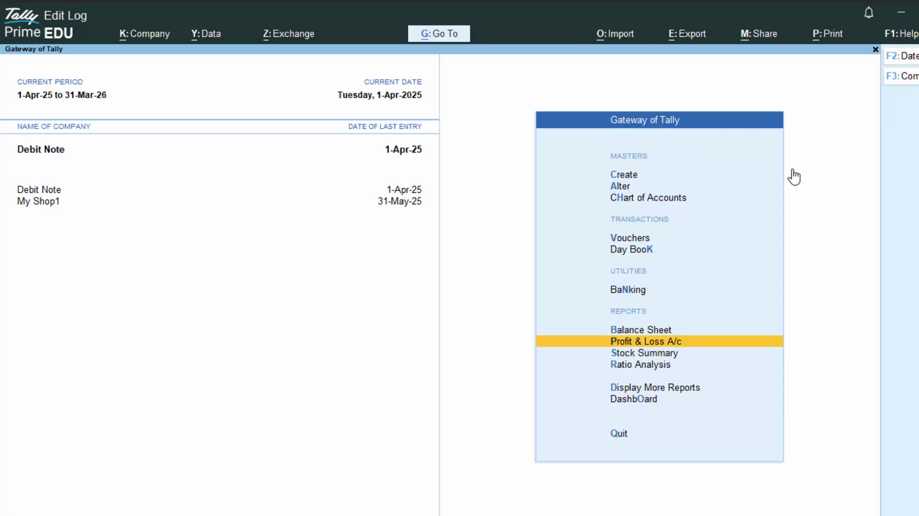
pyautogui.press('Up')
pyautogui.press('Down')
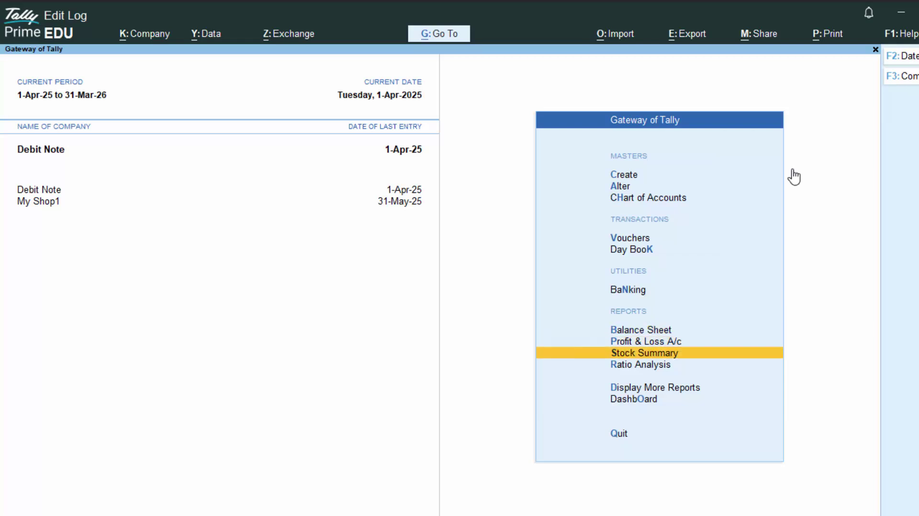
pyautogui.press('Return')
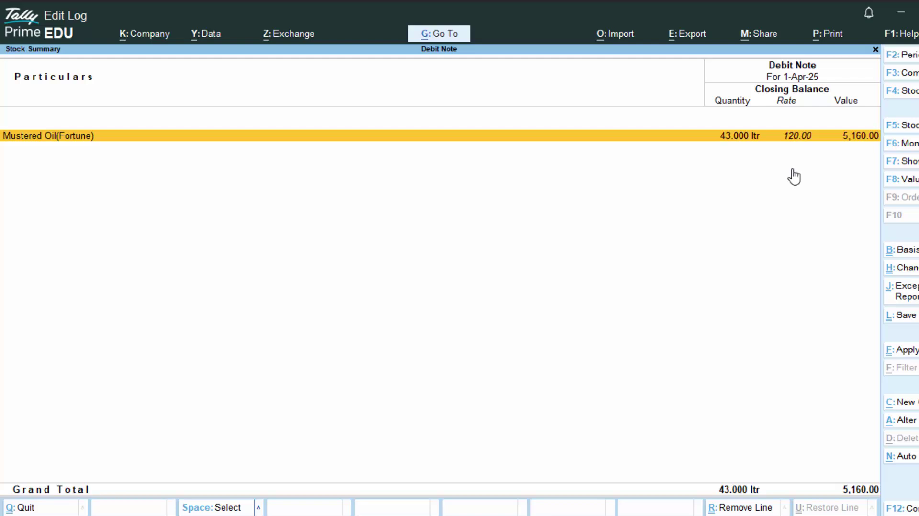
pyautogui.press('Return')
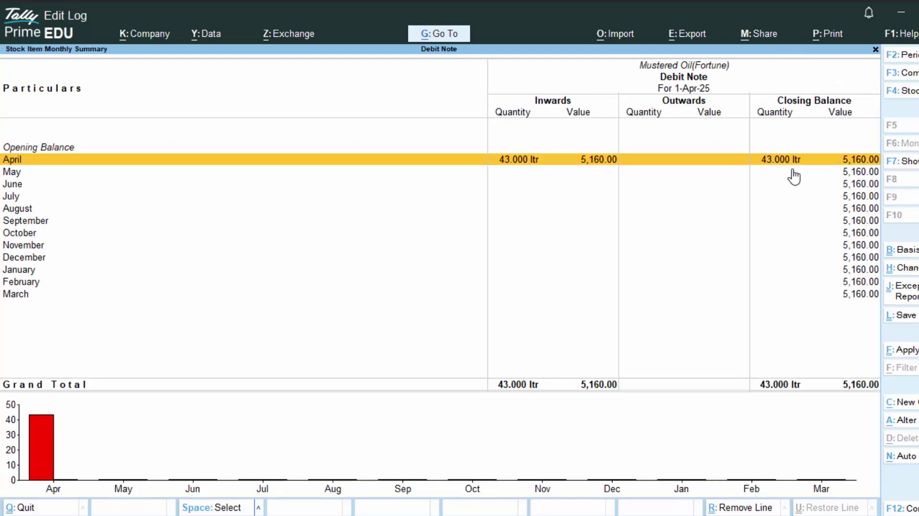